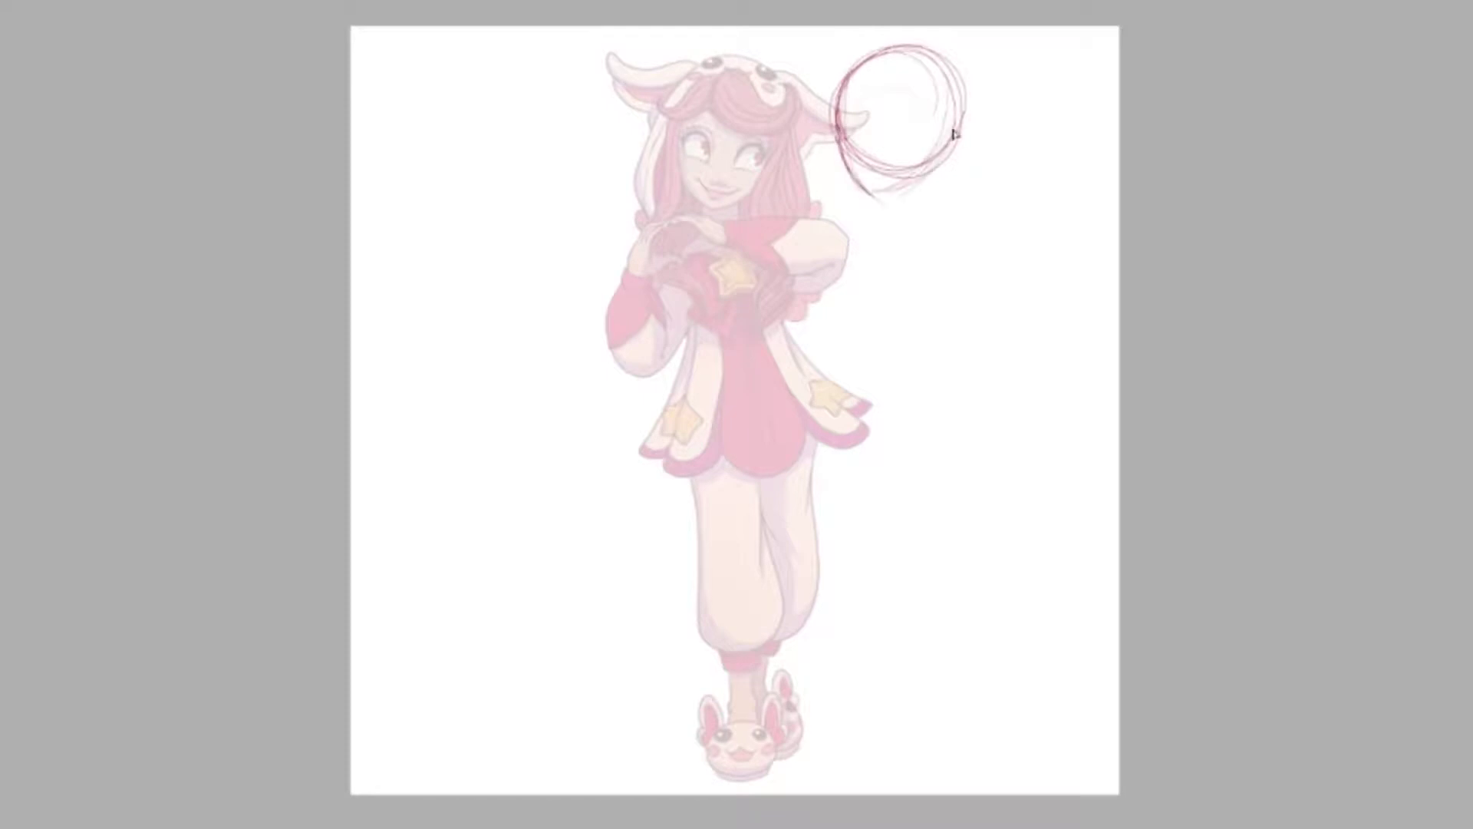
- Rough in a second figure beside the girl with a head circle, face guides, arm lines, a raised hand, hips and a leg line
drag(837, 127, 942, 83)
drag(850, 230, 951, 224)
mouse_move(991, 220)
mouse_down()
mouse_move(1013, 187)
mouse_move(973, 217)
mouse_up()
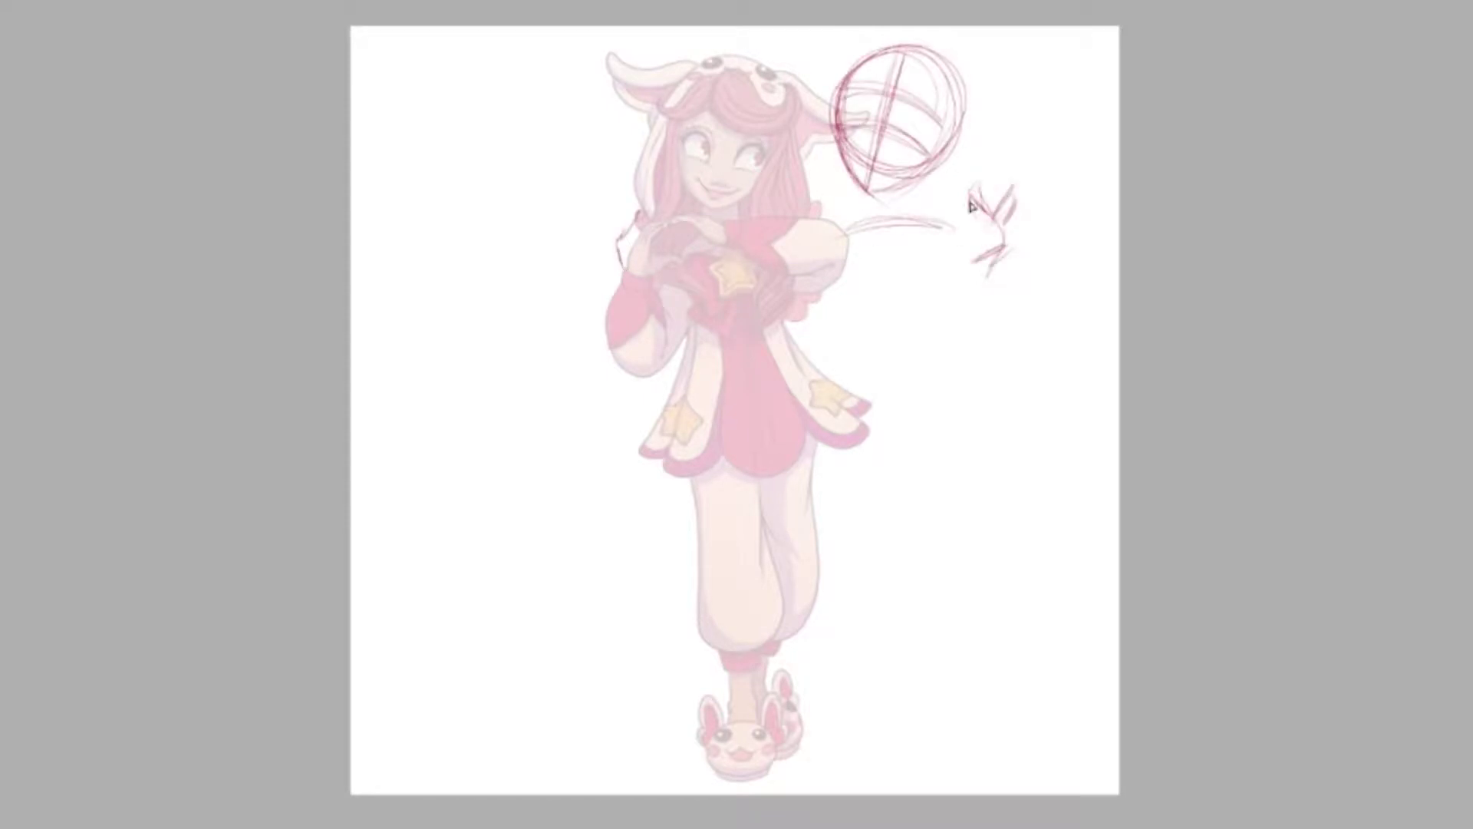
drag(864, 257, 955, 245)
drag(864, 444, 1013, 411)
mouse_move(1013, 410)
mouse_down()
mouse_move(1017, 538)
mouse_move(938, 756)
mouse_up()
- Shift the drawing toward the canvas centre and rotate the sketched head slightly above the new figure's shoulders
scroll(768, 415, right, 2)
drag(719, 153, 729, 195)
drag(805, 116, 794, 117)
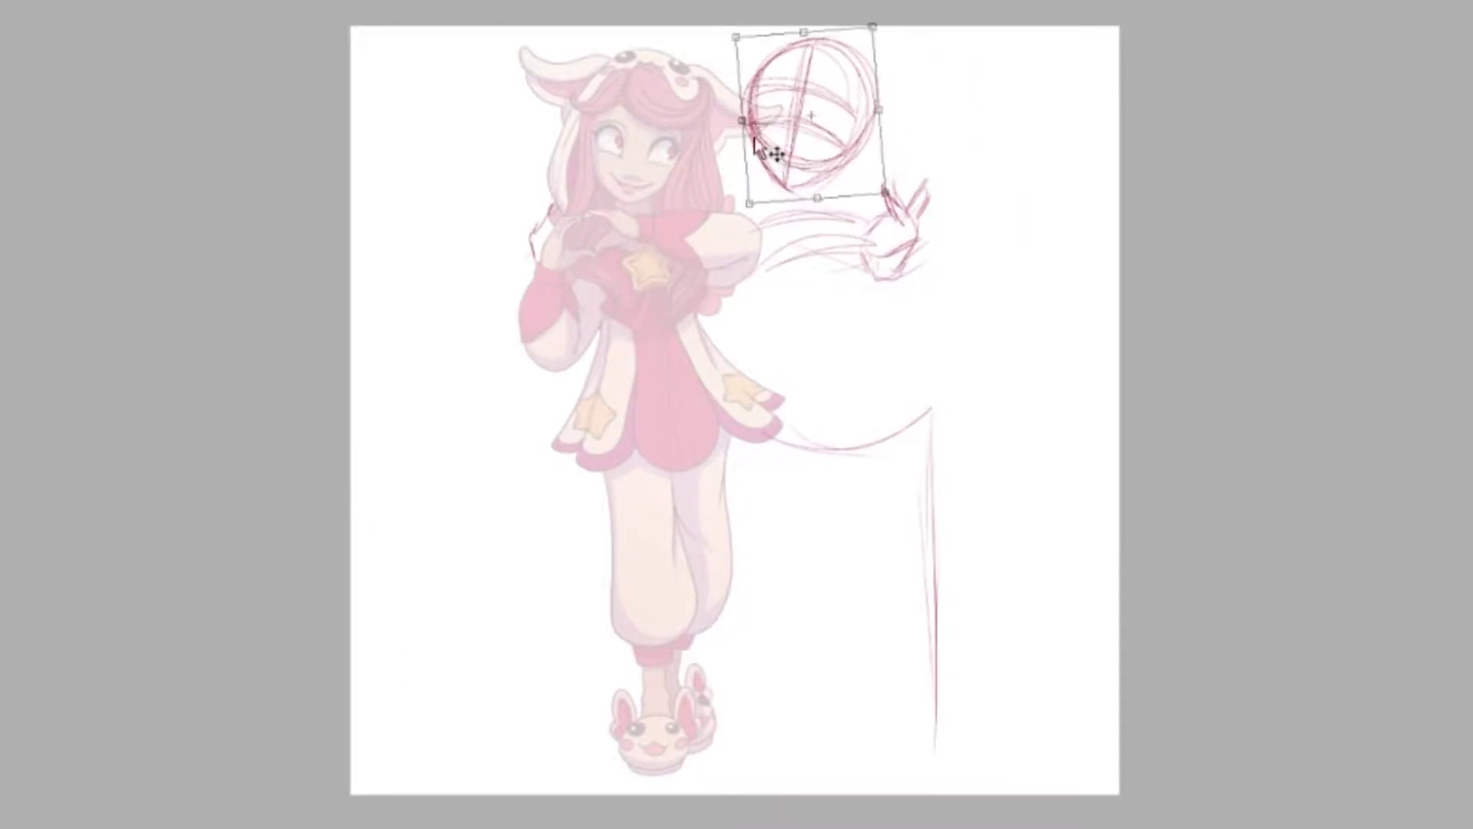
key(ctrl+d)
- Sketch the second figure's neck, shoulders, chest, torso sides, hips and the upper parts of the limbs
drag(813, 173, 821, 214)
drag(737, 199, 855, 223)
drag(748, 245, 859, 238)
drag(817, 272, 848, 441)
drag(875, 269, 871, 395)
drag(775, 418, 913, 399)
drag(933, 403, 894, 690)
drag(791, 276, 737, 406)
drag(867, 322, 902, 418)
- Rough in the second figure's two legs, with the outer leg kicked outward, and the bent arm behind the girl
drag(894, 353, 921, 579)
drag(759, 445, 768, 602)
drag(882, 460, 967, 737)
drag(1022, 659, 955, 741)
mouse_move(768, 445)
mouse_down()
mouse_move(756, 740)
mouse_move(833, 744)
mouse_up()
drag(786, 299, 771, 395)
- Reposition the selected head so it sits better over the neck, and clear the selection
drag(842, 172, 836, 188)
drag(862, 39, 856, 50)
key(ctrl+d)
- Strengthen the hip line and torso sides, and define the supporting leg down to its foot
drag(812, 423, 852, 422)
mouse_move(748, 249)
mouse_down()
mouse_move(793, 336)
mouse_move(767, 452)
mouse_up()
mouse_move(867, 272)
mouse_down()
mouse_move(856, 345)
mouse_move(928, 525)
mouse_up()
drag(833, 434, 802, 560)
drag(783, 464, 748, 717)
mouse_move(818, 560)
mouse_down()
mouse_move(814, 737)
mouse_move(752, 764)
mouse_up()
drag(810, 668, 844, 756)
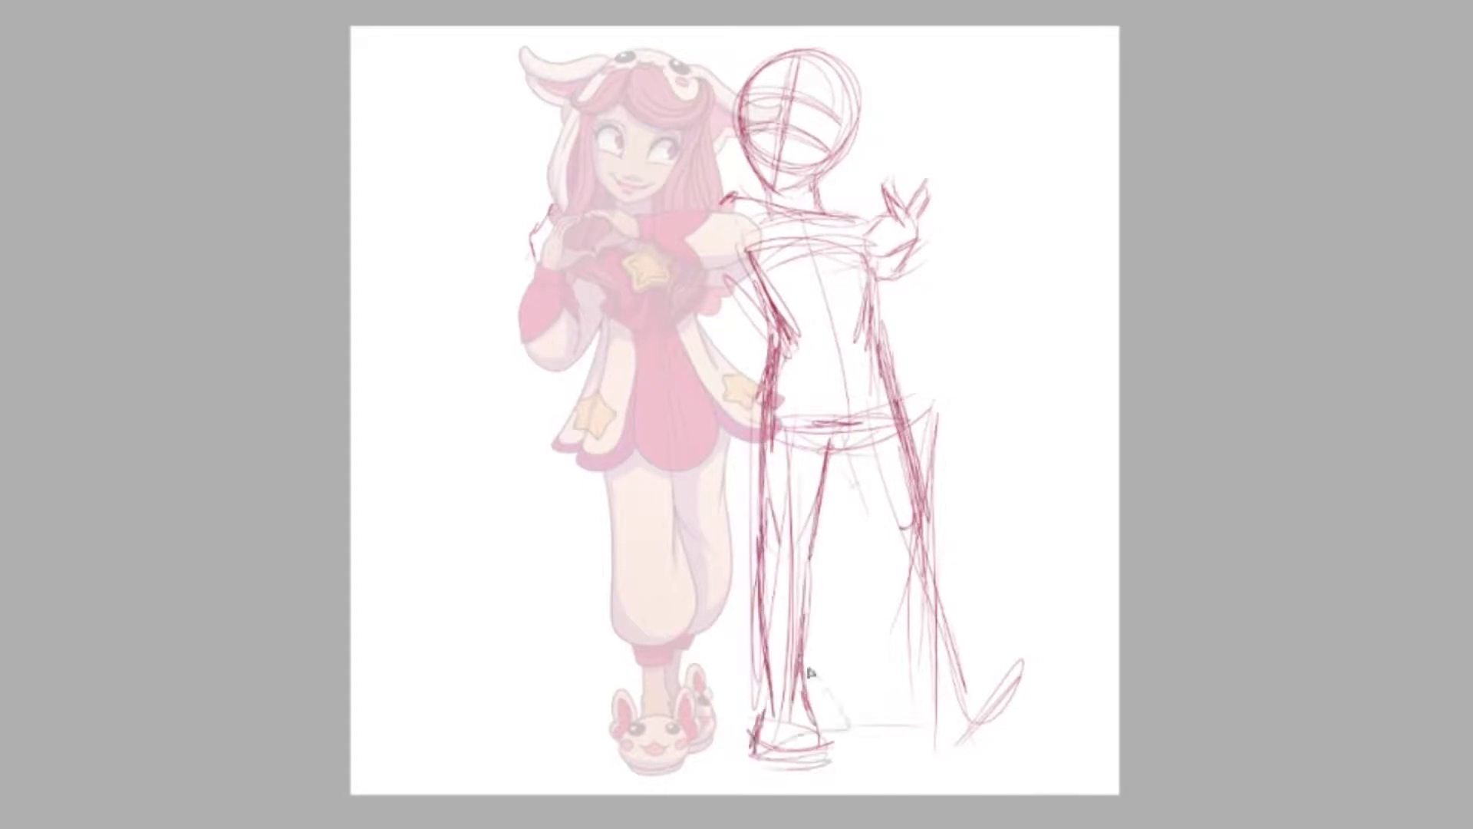
- Build up the contours of both legs from the hips to the ankles with repeated sketch strokes
drag(760, 660, 756, 736)
drag(821, 752, 767, 758)
mouse_move(835, 449)
mouse_down()
mouse_move(901, 541)
mouse_move(990, 721)
mouse_move(1020, 744)
mouse_up()
mouse_move(821, 518)
mouse_down()
mouse_move(791, 672)
mouse_move(794, 752)
mouse_up()
drag(917, 529, 875, 706)
drag(806, 514, 787, 710)
drag(767, 430, 771, 668)
drag(791, 384, 768, 659)
drag(844, 407, 917, 614)
- Sketch the second figure's feet, with the outer foot tilted up on its heel and the other flat on the ground
drag(948, 709, 979, 756)
mouse_move(966, 752)
mouse_down()
mouse_move(997, 675)
mouse_move(1029, 694)
mouse_up()
drag(982, 675, 1035, 668)
drag(967, 736, 1040, 675)
drag(989, 667, 1043, 666)
mouse_move(963, 752)
mouse_down()
mouse_move(1036, 671)
mouse_move(986, 683)
mouse_up()
drag(755, 737, 824, 713)
mouse_move(768, 671)
mouse_down()
mouse_move(771, 756)
mouse_move(754, 732)
mouse_up()
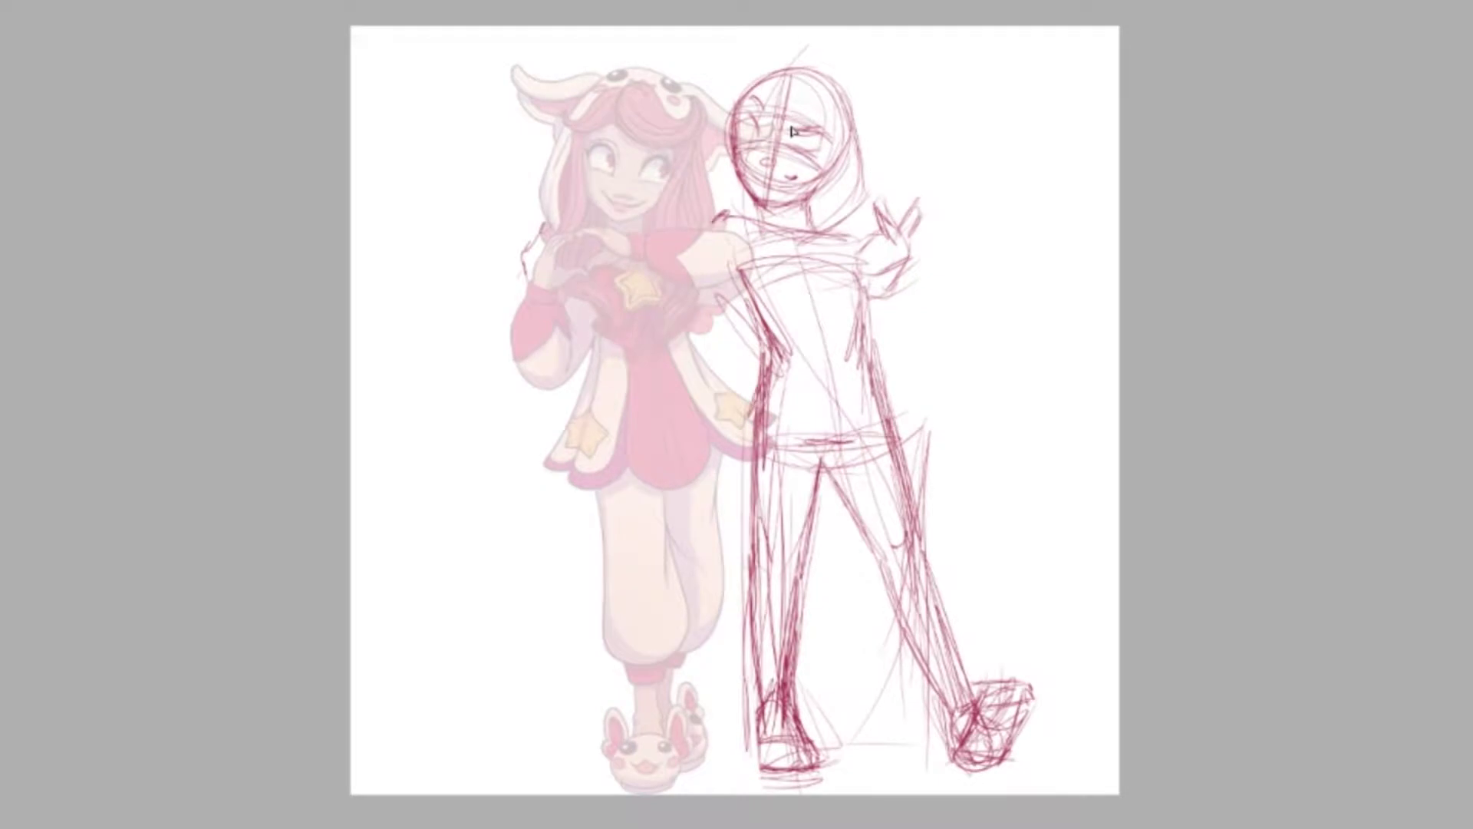
- Sketch the hood around the head and the costume's front opening, diamond clasp and waistline
mouse_move(798, 55)
mouse_down()
mouse_move(816, 295)
mouse_move(800, 247)
mouse_move(835, 278)
mouse_move(844, 465)
mouse_up()
drag(815, 257, 850, 472)
mouse_move(771, 442)
mouse_down()
mouse_move(874, 415)
mouse_move(792, 430)
mouse_up()
mouse_move(768, 313)
mouse_down()
mouse_move(857, 279)
mouse_move(925, 357)
mouse_up()
drag(782, 296, 752, 395)
drag(783, 347, 756, 440)
- Sketch the long garment's outer sides and the curved hem between the legs
drag(792, 590, 896, 569)
drag(763, 290, 727, 652)
drag(957, 366, 883, 641)
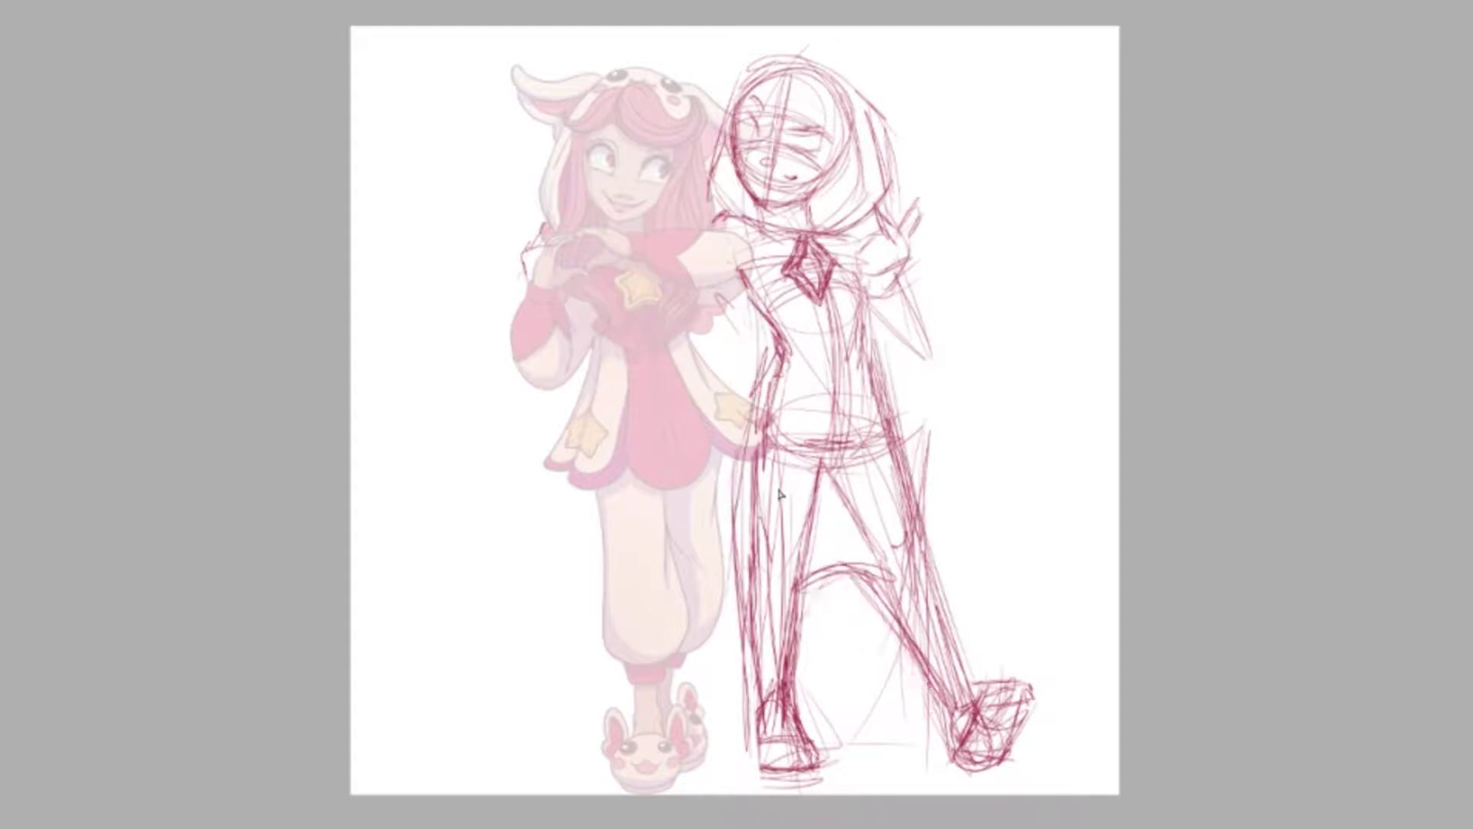
- Sketch the wide, baggy trouser legs with rounded cuffs around both calves
drag(760, 307, 710, 568)
drag(736, 503, 710, 675)
drag(825, 575, 791, 660)
drag(875, 583, 971, 660)
drag(917, 487, 962, 633)
drag(955, 583, 863, 652)
drag(882, 575, 929, 653)
drag(748, 449, 725, 641)
- Define the ankle of the kicked-out leg and round out the shoe on the supporting foot
mouse_move(915, 655)
mouse_down()
mouse_move(966, 691)
mouse_move(998, 662)
mouse_move(1028, 714)
mouse_move(987, 720)
mouse_move(963, 760)
mouse_up()
mouse_move(756, 717)
mouse_down()
mouse_move(798, 767)
mouse_move(833, 771)
mouse_up()
drag(833, 775, 750, 772)
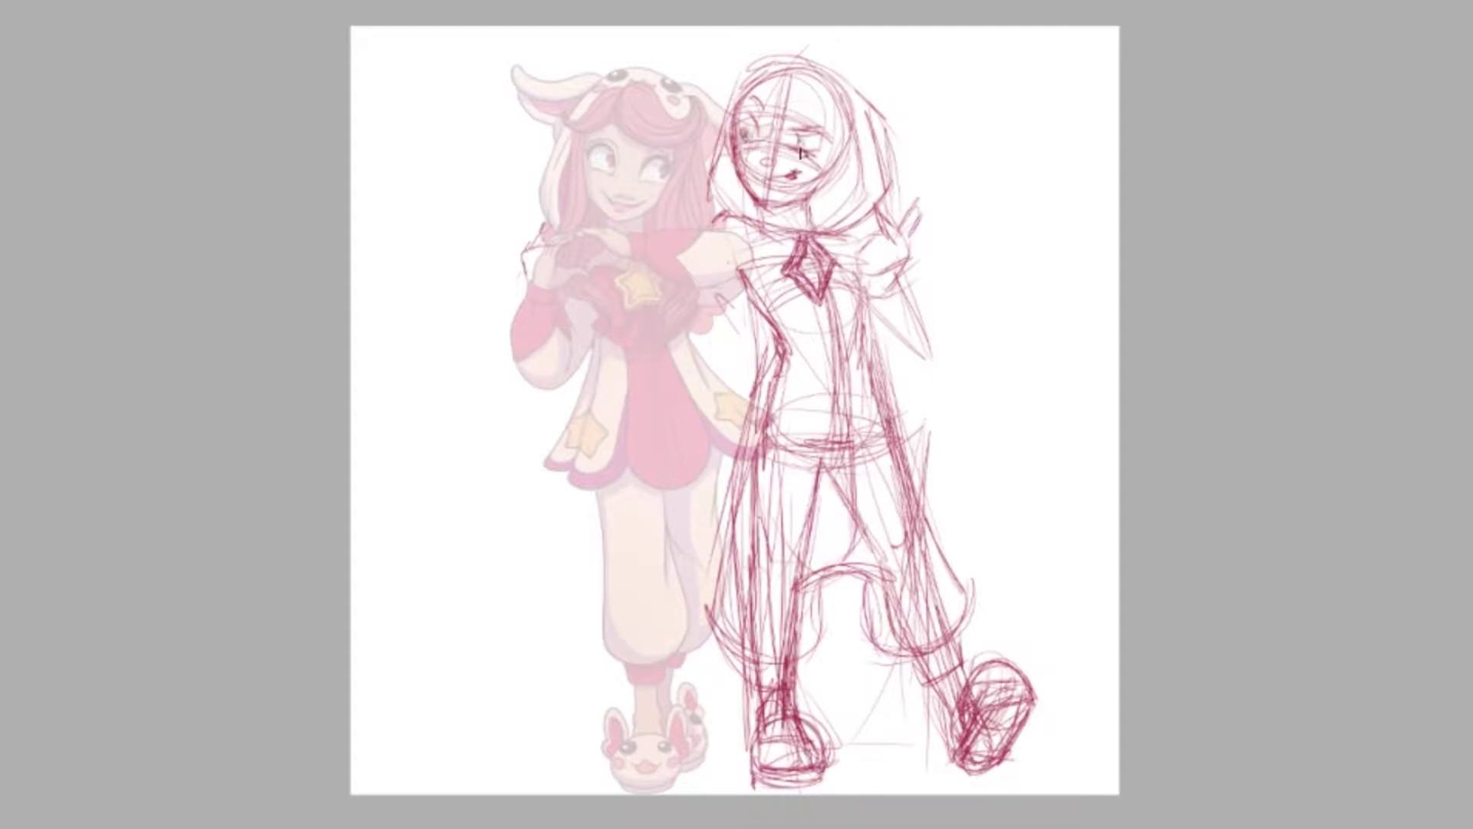
- Add the hood's collar over the shoulder and slightly enlarge the sketch with a free transform
drag(785, 244, 698, 206)
key(l)
mouse_move(717, 798)
mouse_down()
mouse_move(1117, 330)
mouse_move(714, 797)
mouse_up()
key(ctrl+t)
drag(1036, 29, 1048, 25)
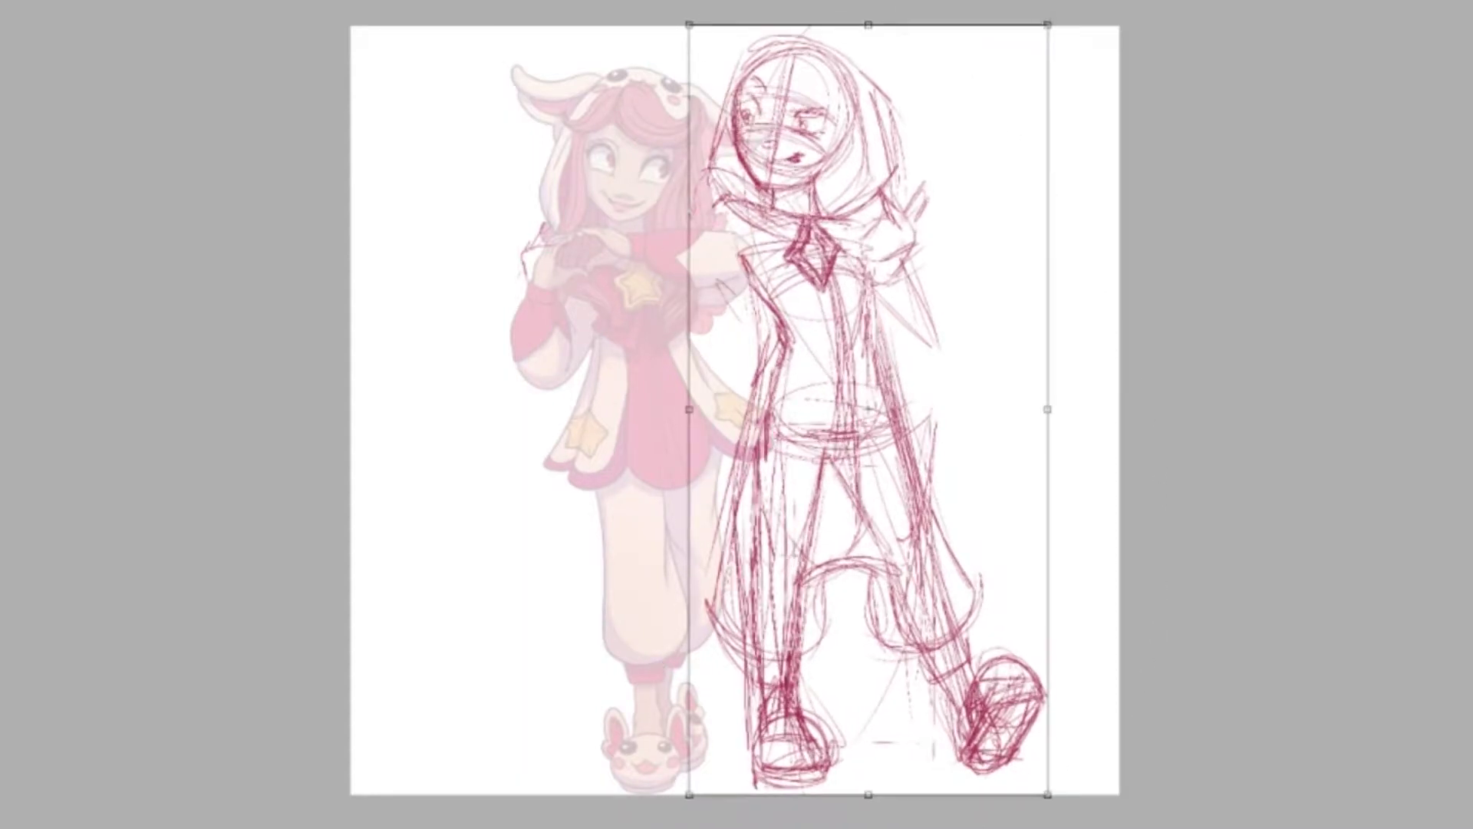
key(Escape)
key(ctrl+t)
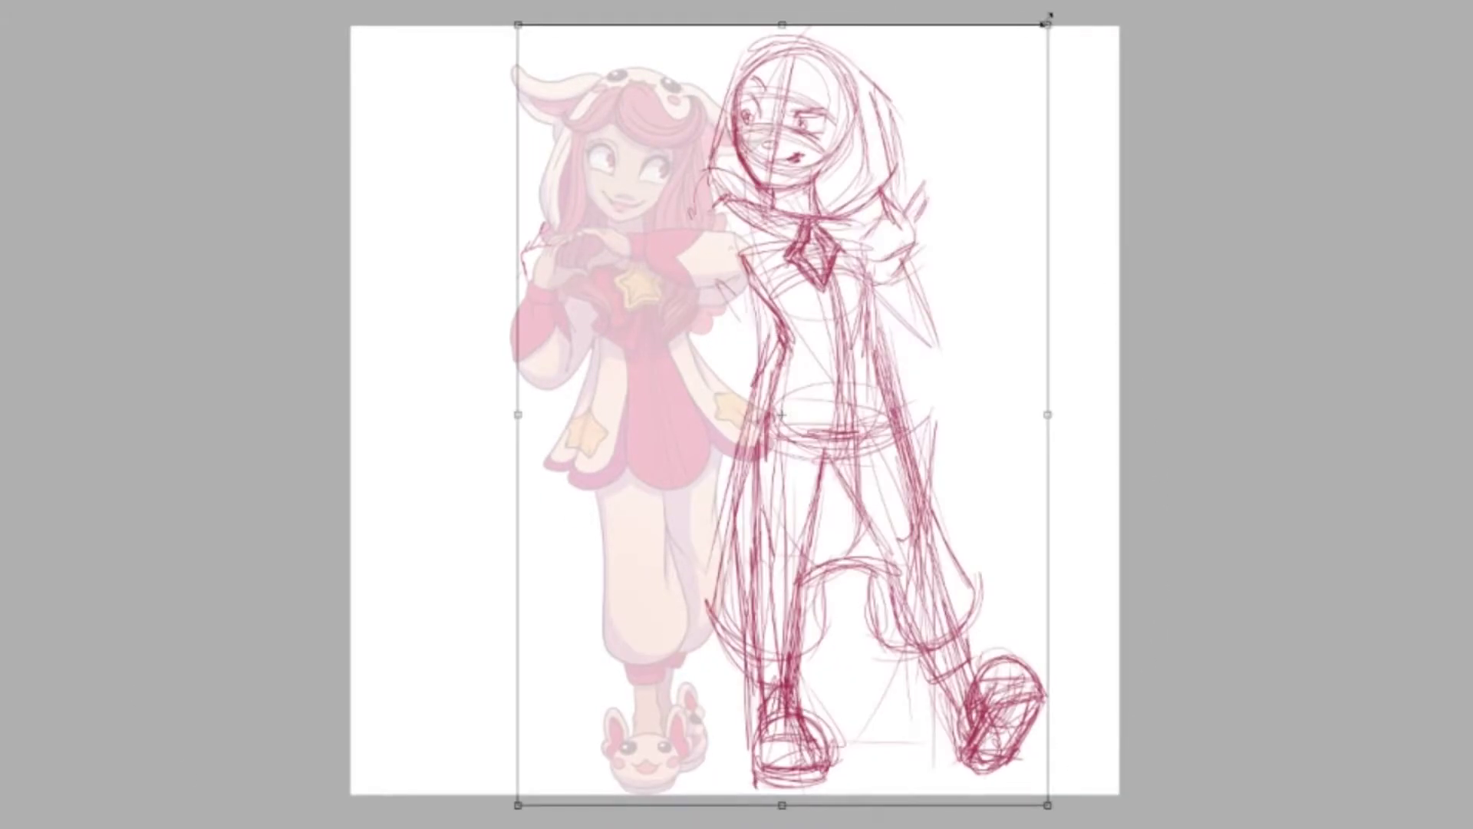
key(Return)
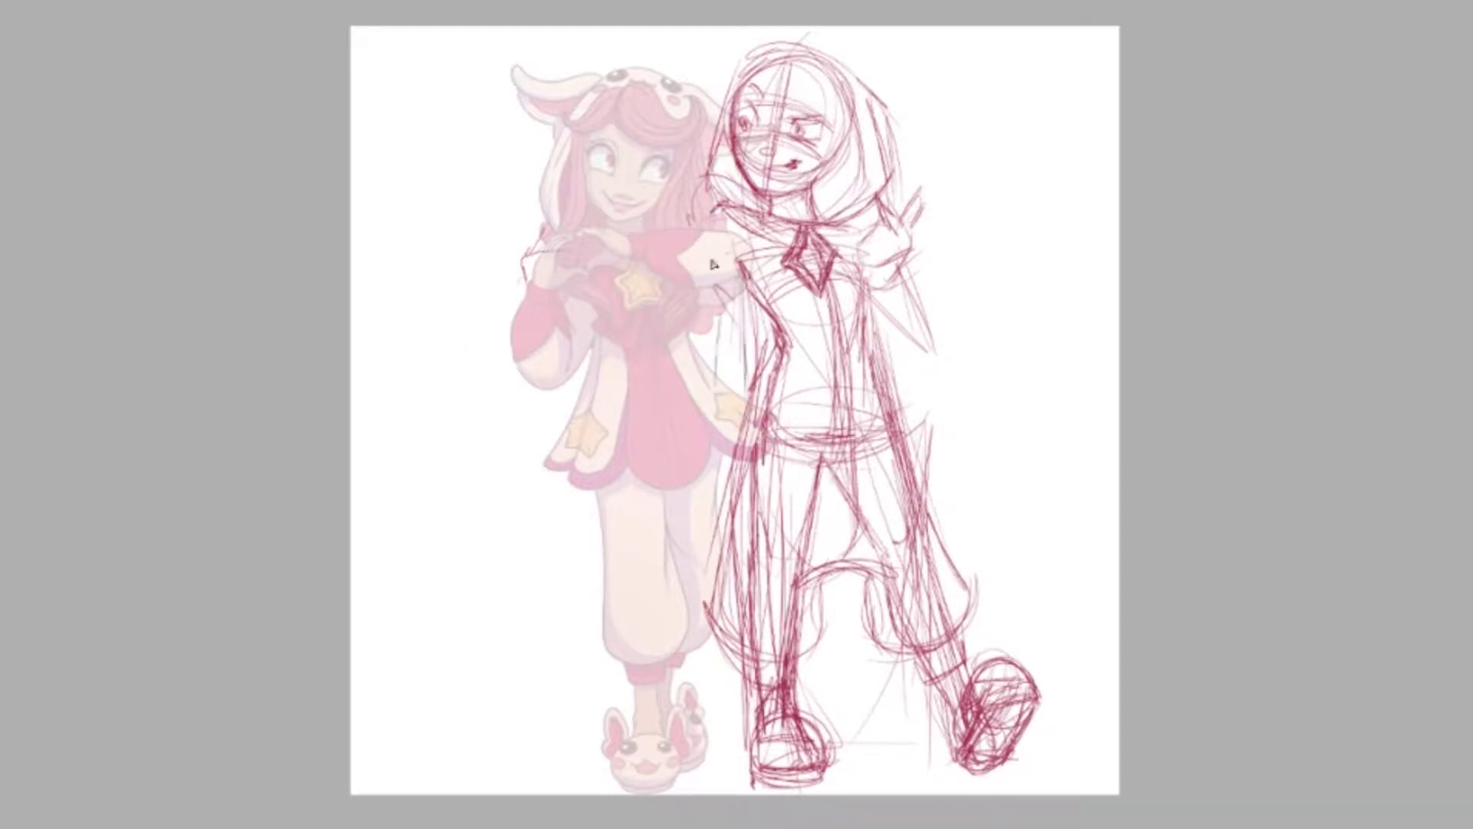
- Sketch the sleeve under the raised hand and reinforce the garment's outer edge along the supporting leg
drag(915, 294, 935, 349)
drag(882, 276, 925, 354)
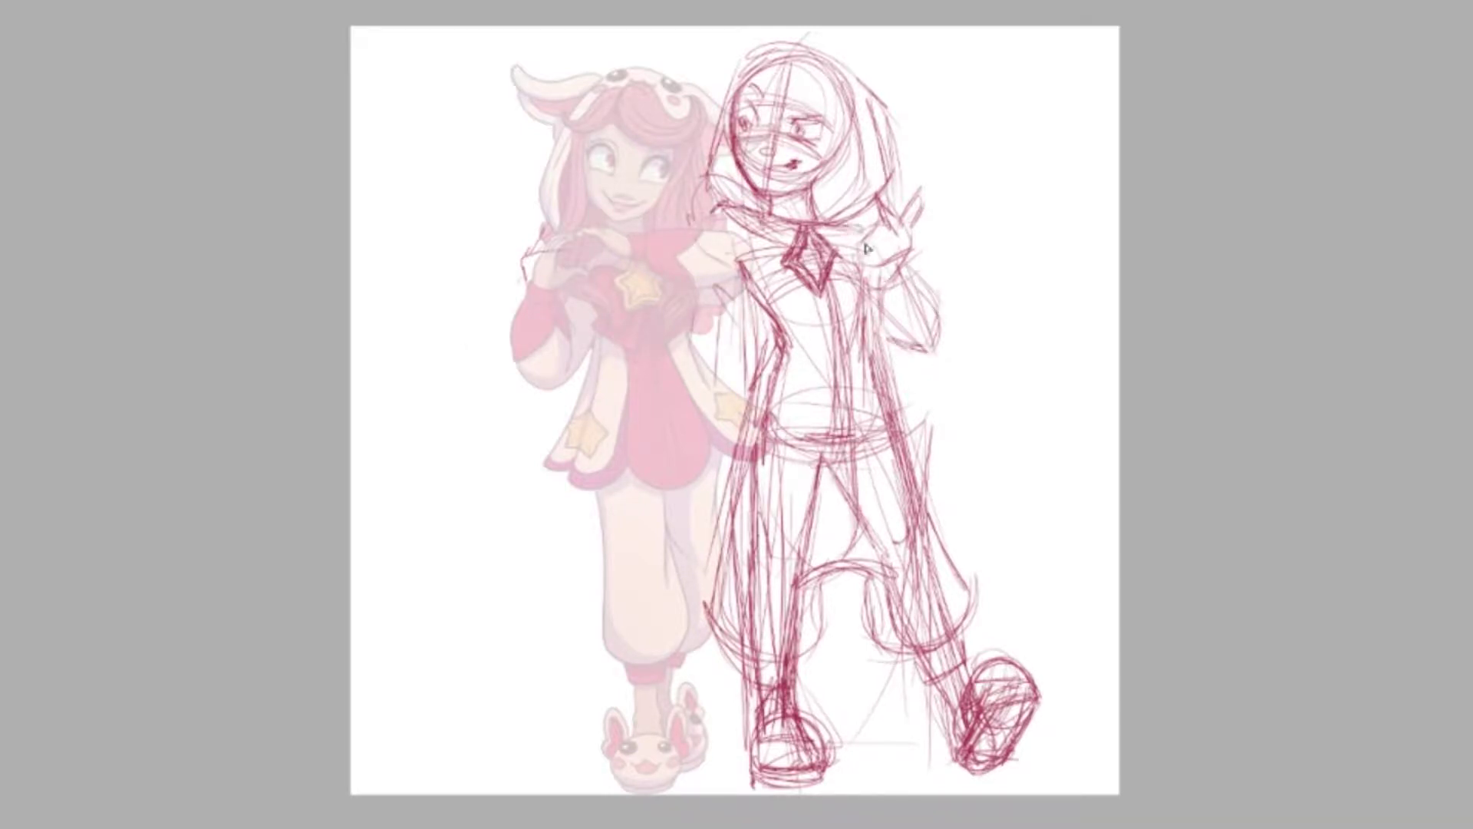
mouse_move(720, 482)
mouse_down()
mouse_move(700, 599)
mouse_move(740, 608)
mouse_up()
- Scale the second figure down slightly with a free transform and clear the selection
key(ctrl+t)
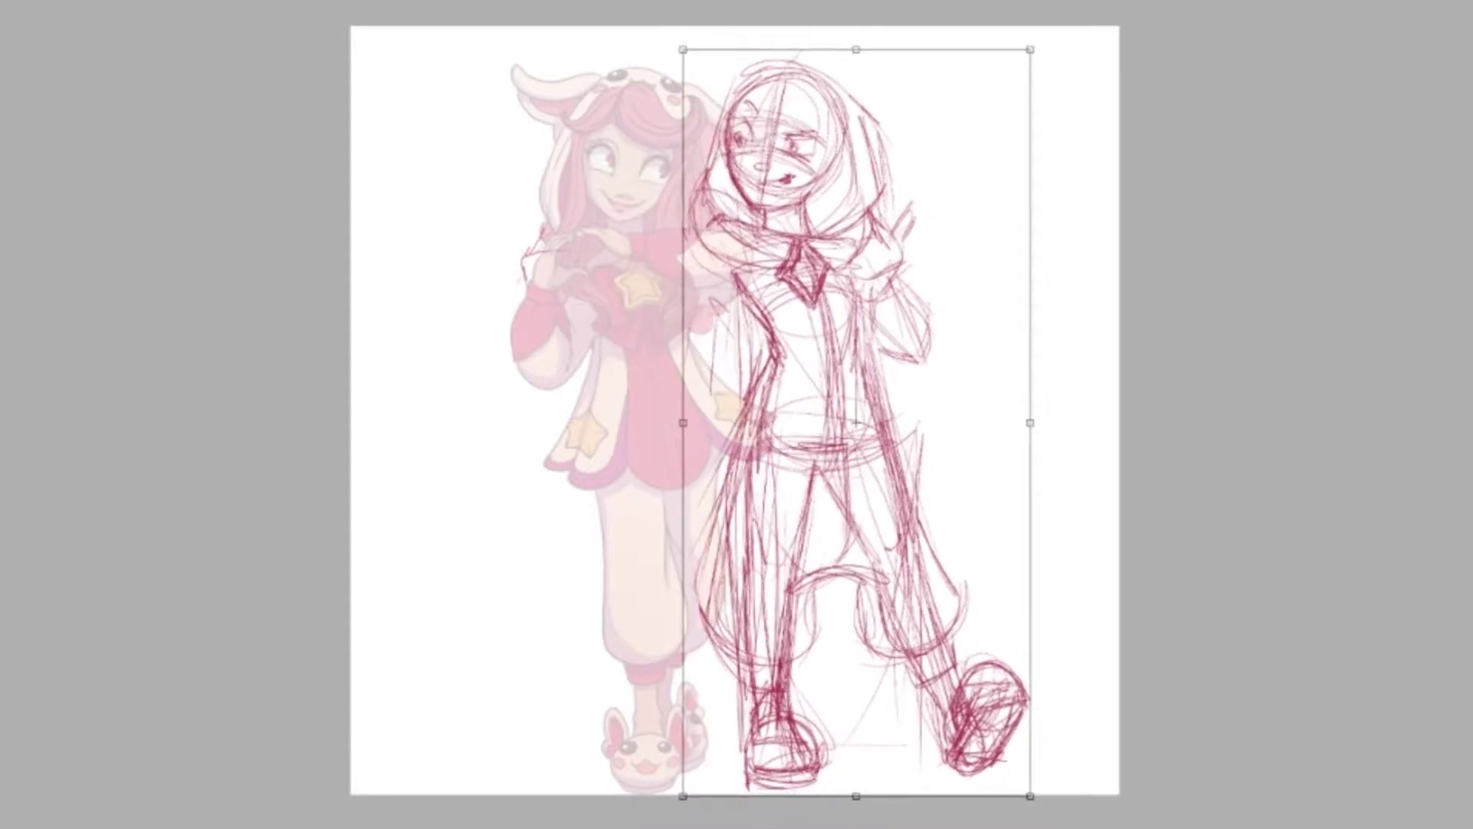
key(Return)
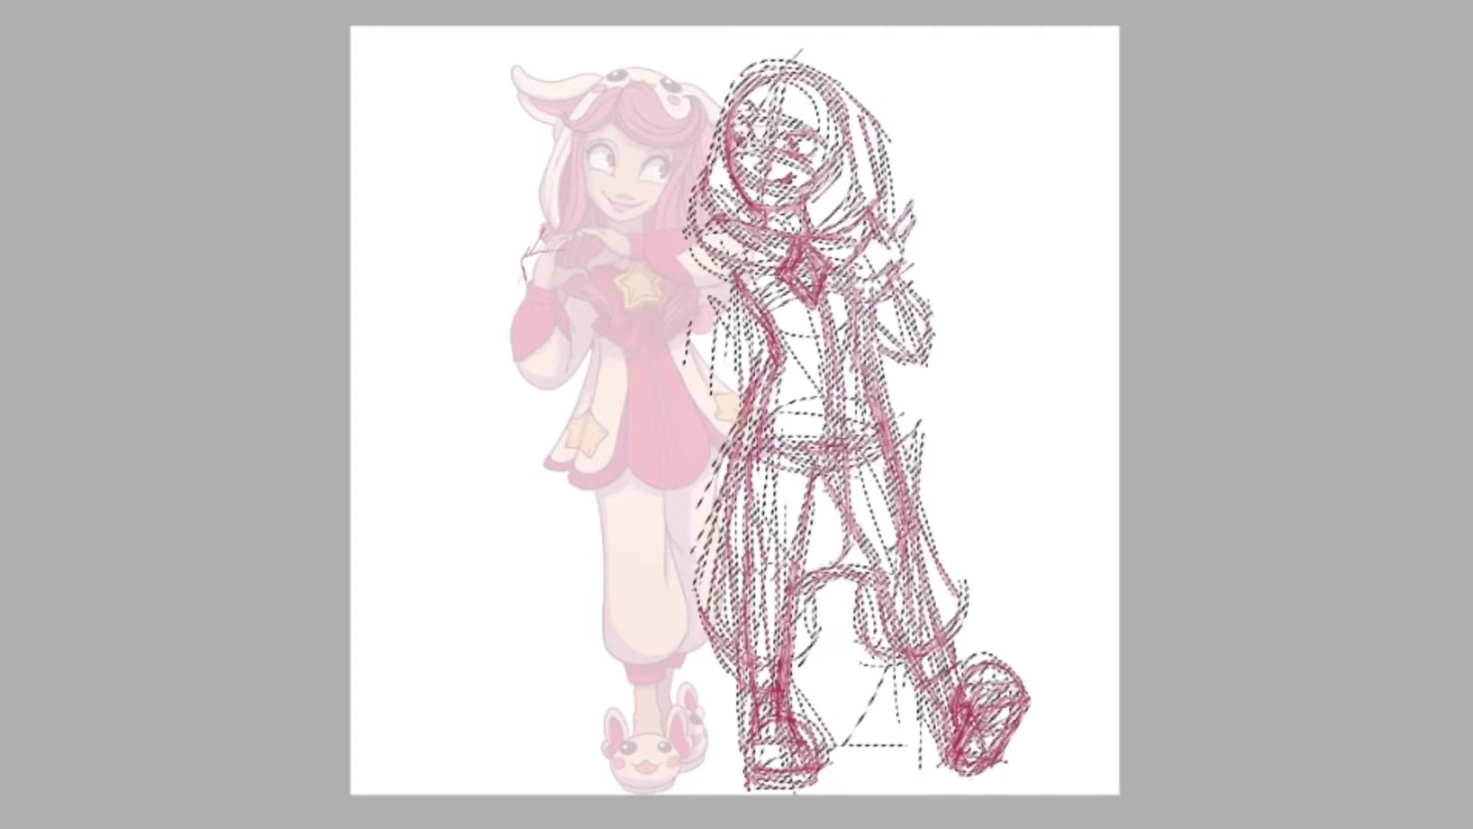
key(ctrl+d)
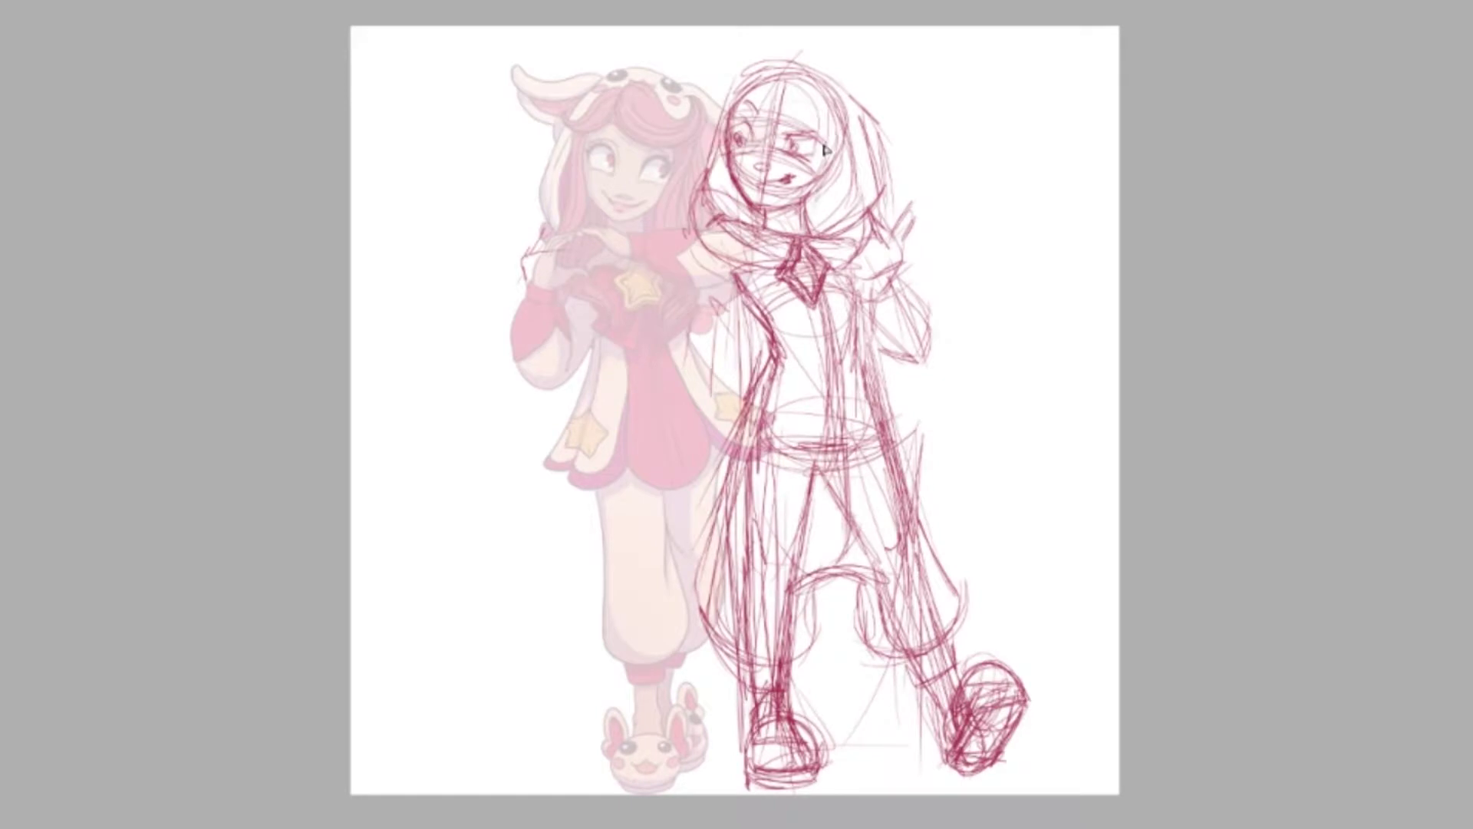
- Sketch the second figure's hair with side strands and a fringe around the face under the hood
mouse_move(844, 149)
mouse_down()
mouse_move(794, 245)
mouse_move(824, 221)
mouse_up()
mouse_move(806, 76)
mouse_down()
mouse_move(760, 136)
mouse_move(748, 82)
mouse_move(702, 146)
mouse_move(698, 77)
mouse_move(744, 71)
mouse_up()
drag(819, 138, 822, 234)
drag(844, 159, 838, 226)
mouse_move(767, 46)
mouse_down()
mouse_move(817, 223)
mouse_move(798, 42)
mouse_up()
key(ctrl+d)
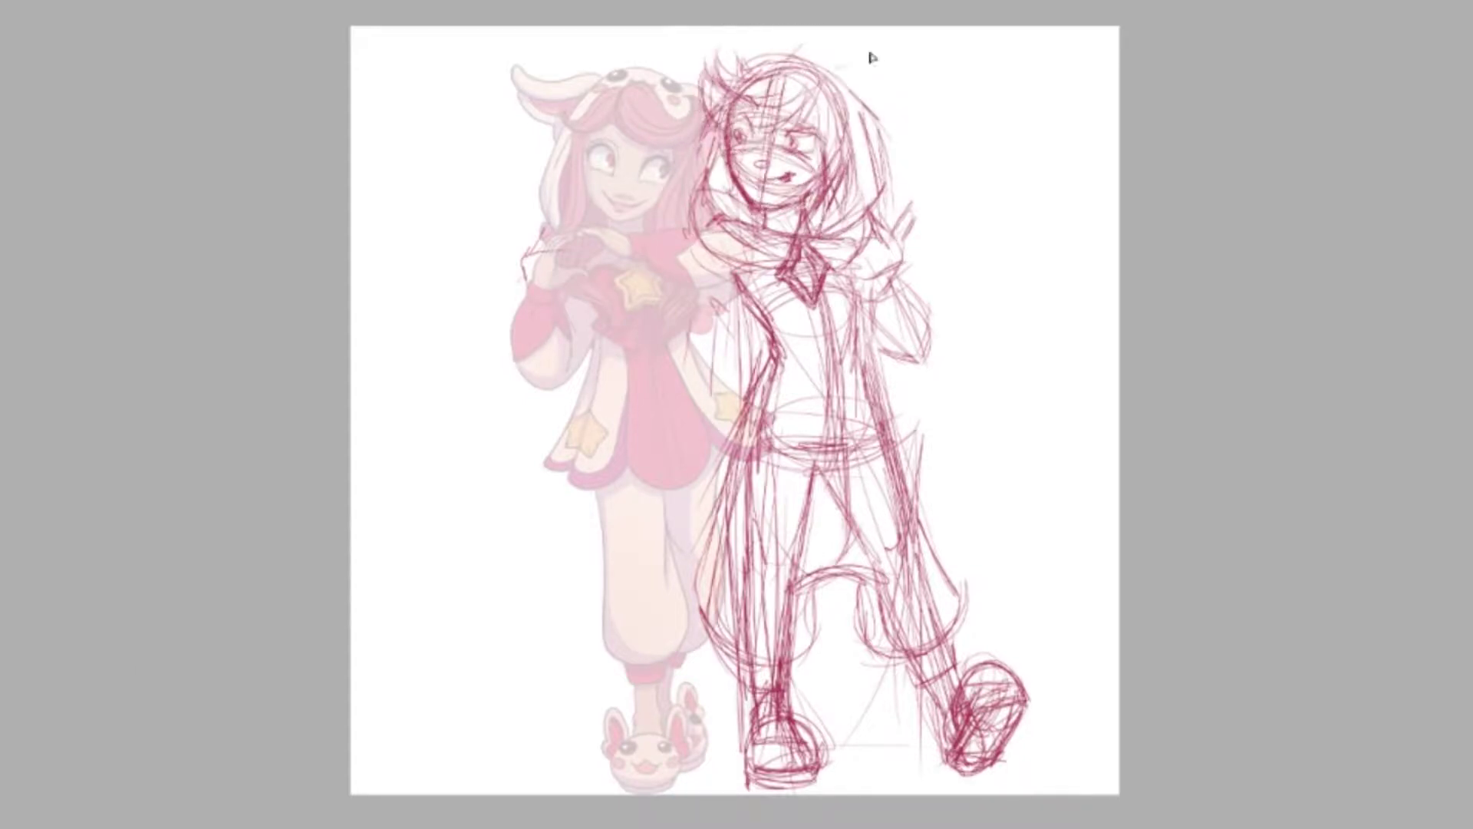
- Sketch pointed animal ears on the hood and star-shaped ornaments on the chest and belt
mouse_move(834, 86)
mouse_down()
mouse_move(894, 48)
mouse_move(886, 106)
mouse_up()
drag(726, 84, 764, 60)
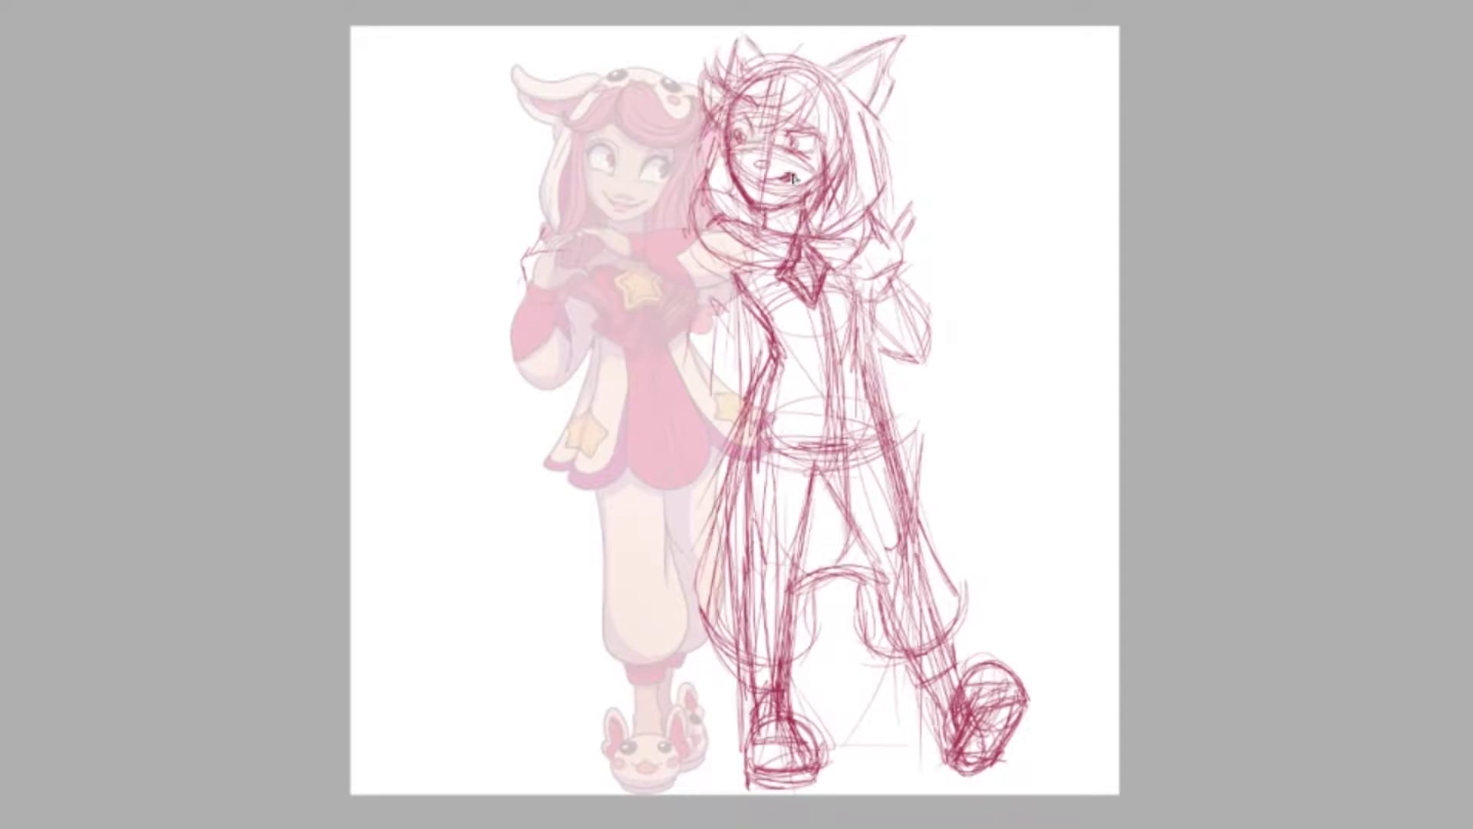
mouse_move(814, 326)
mouse_down()
mouse_move(835, 379)
mouse_move(848, 337)
mouse_up()
drag(817, 414, 851, 461)
key(ctrl+z)
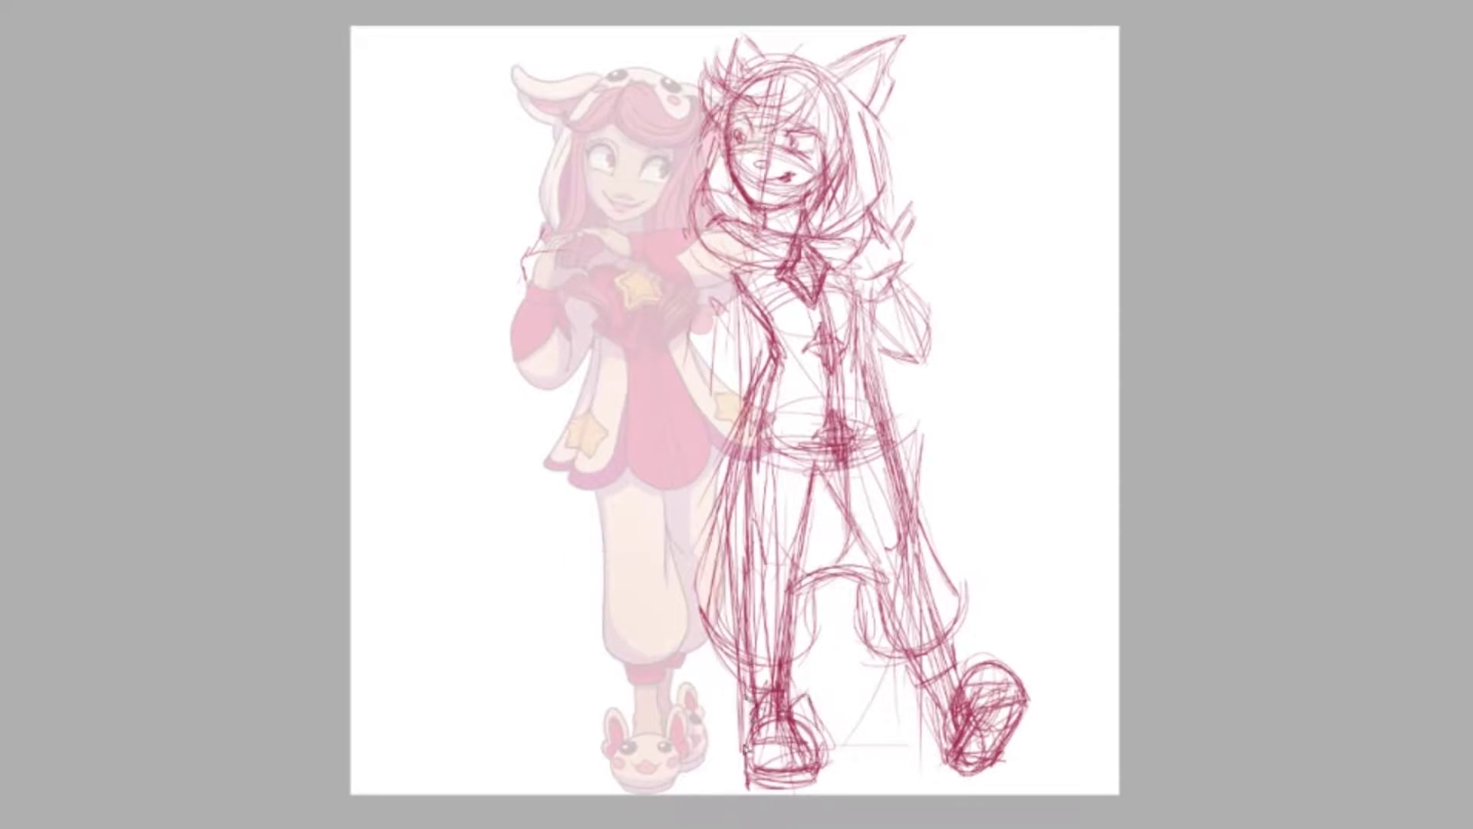
- Sketch details on the shoe, trouser cuffs and inner hem, and reinforce the collar above the diamond clasp
drag(953, 691, 924, 700)
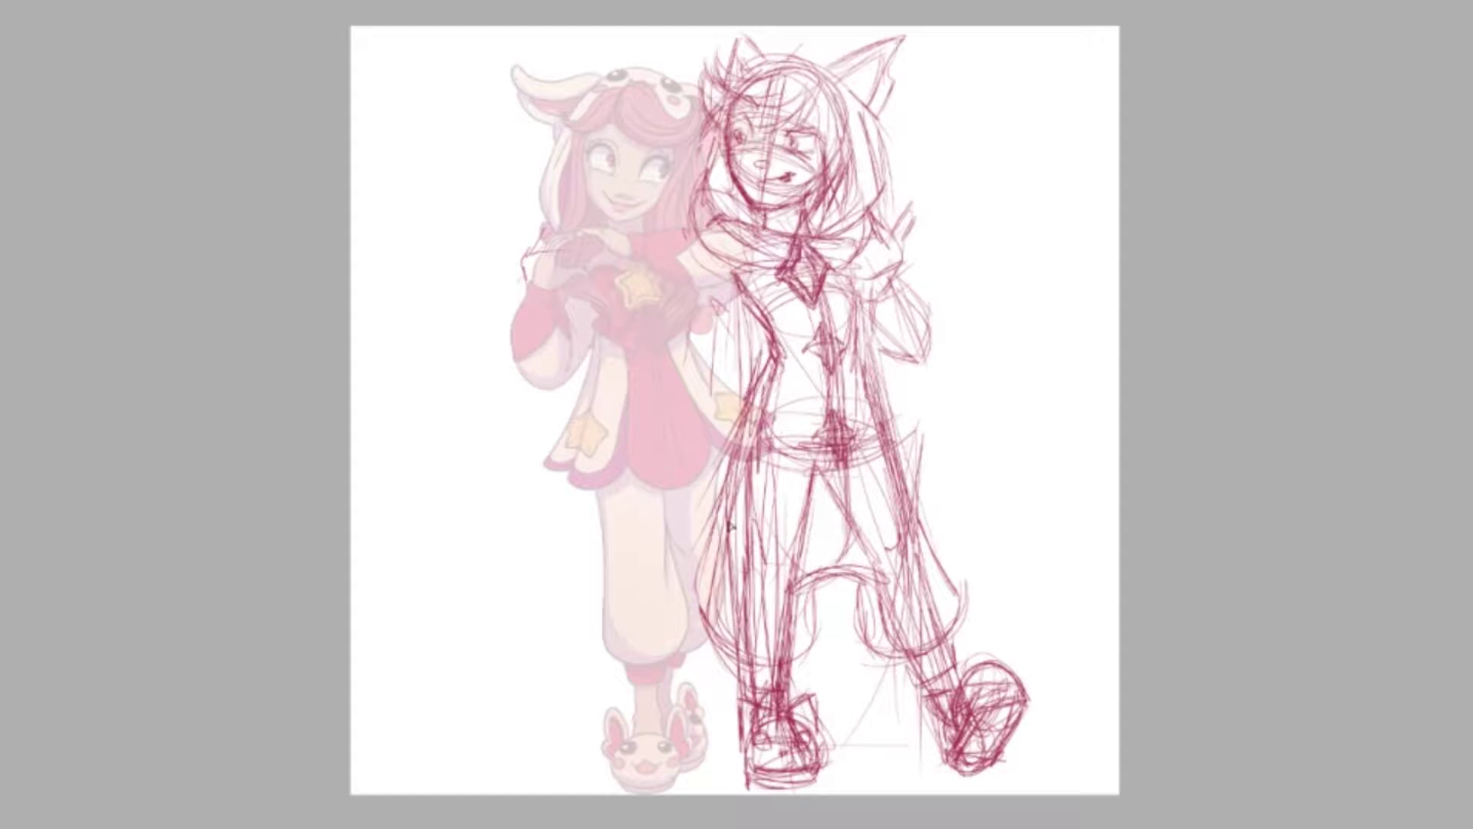
mouse_move(806, 564)
mouse_down()
mouse_move(804, 643)
mouse_move(870, 530)
mouse_up()
drag(829, 645, 867, 541)
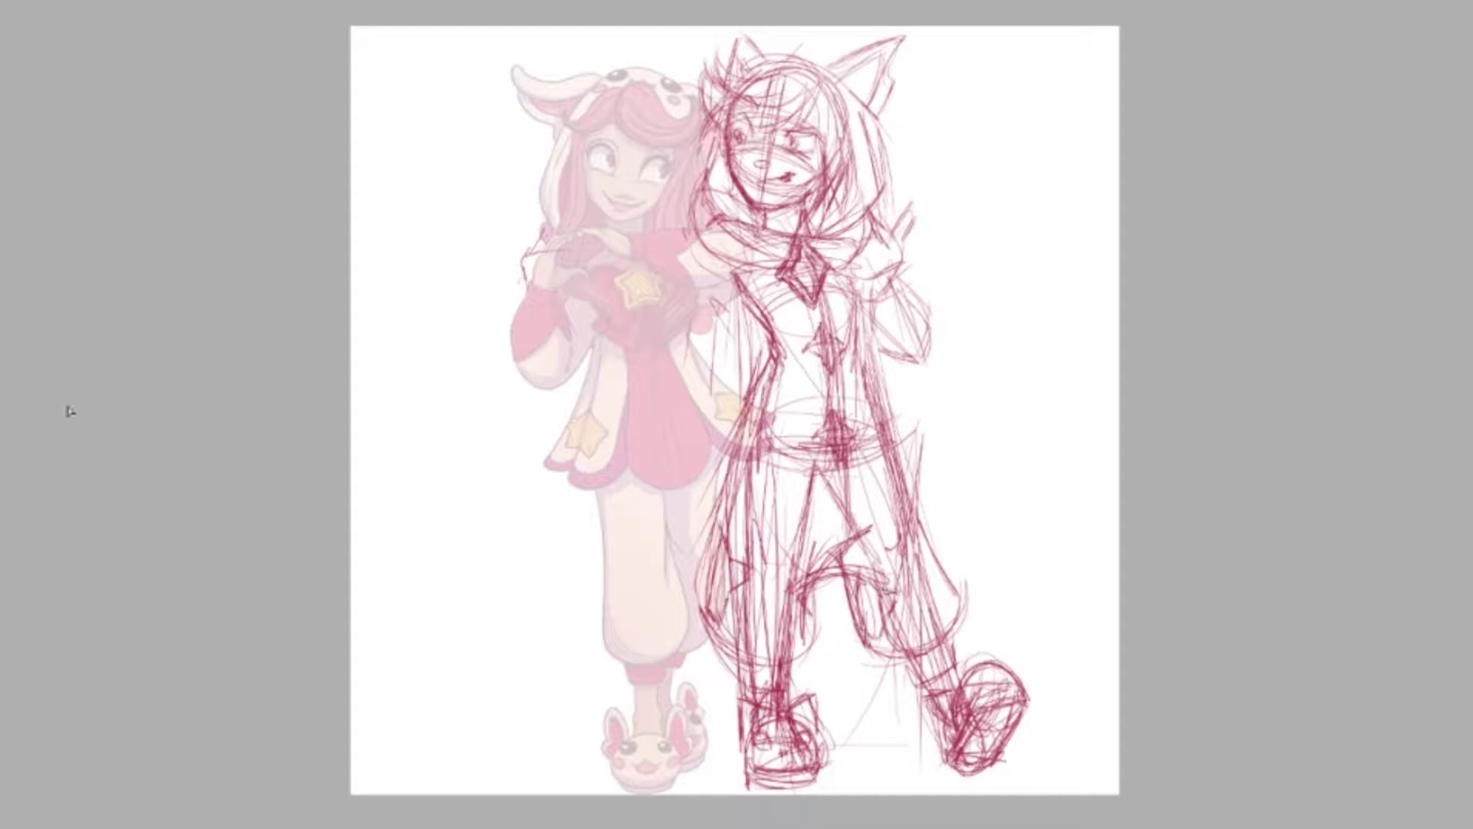
drag(717, 512, 760, 645)
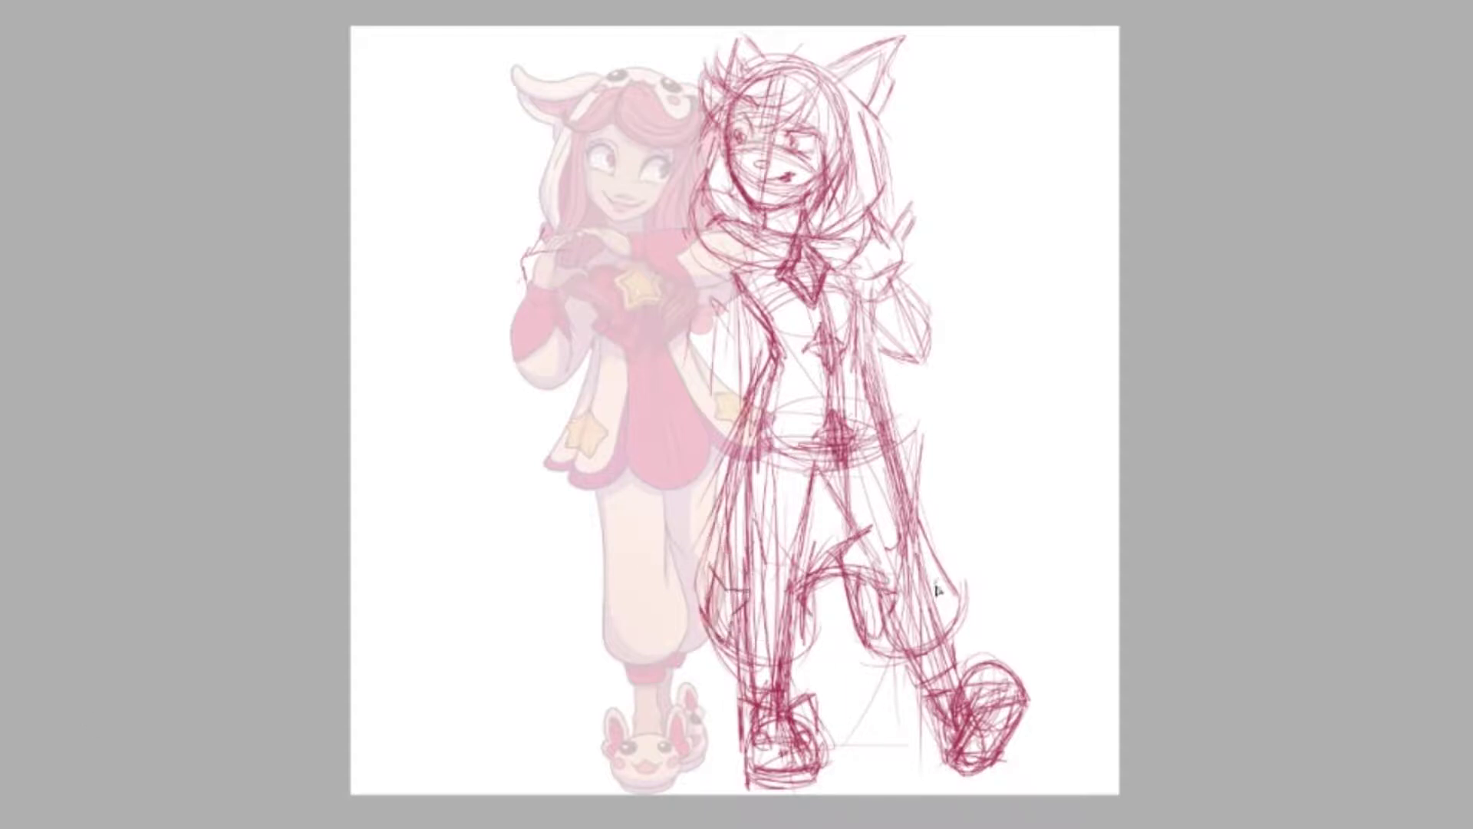
drag(702, 543, 717, 614)
drag(725, 643, 779, 692)
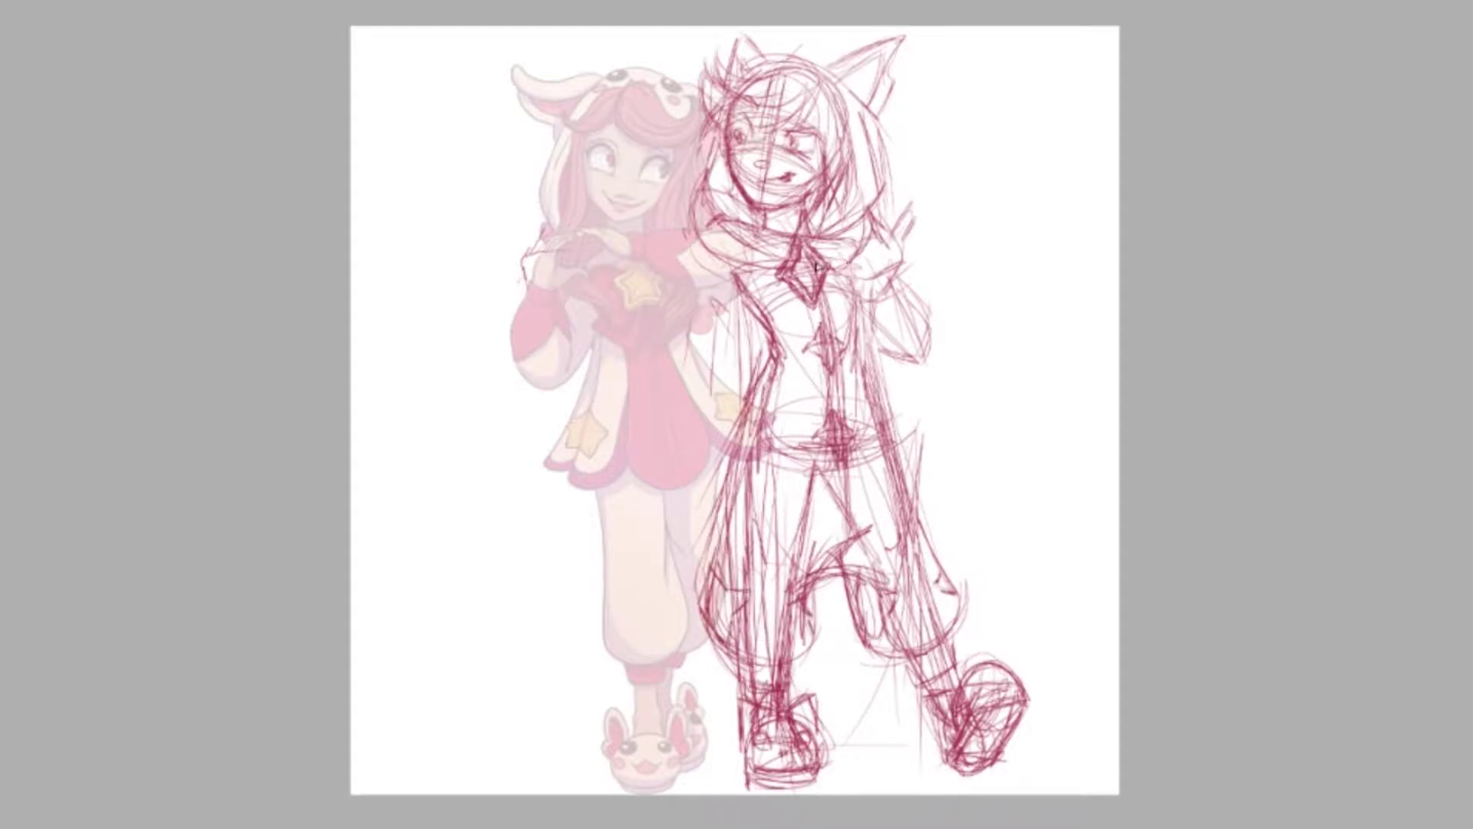
mouse_move(744, 263)
mouse_down()
mouse_move(771, 280)
mouse_move(858, 245)
mouse_up()
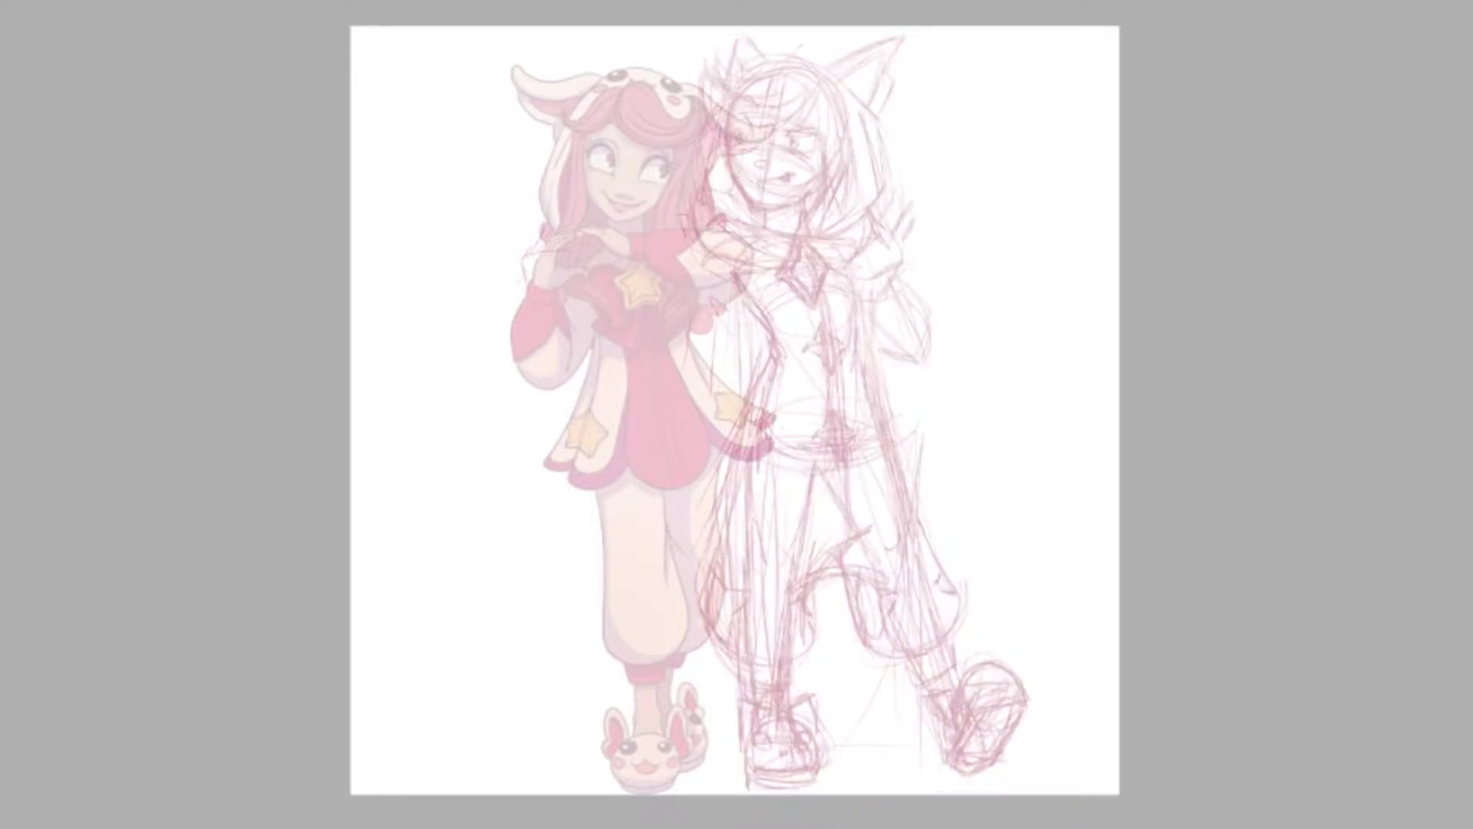
- Adjust the second figure's sketch with a free transform and fade it into a light underlay for line art
mouse_move(664, 825)
mouse_down()
mouse_move(955, 824)
mouse_move(675, 825)
mouse_up()
key(ctrl+t)
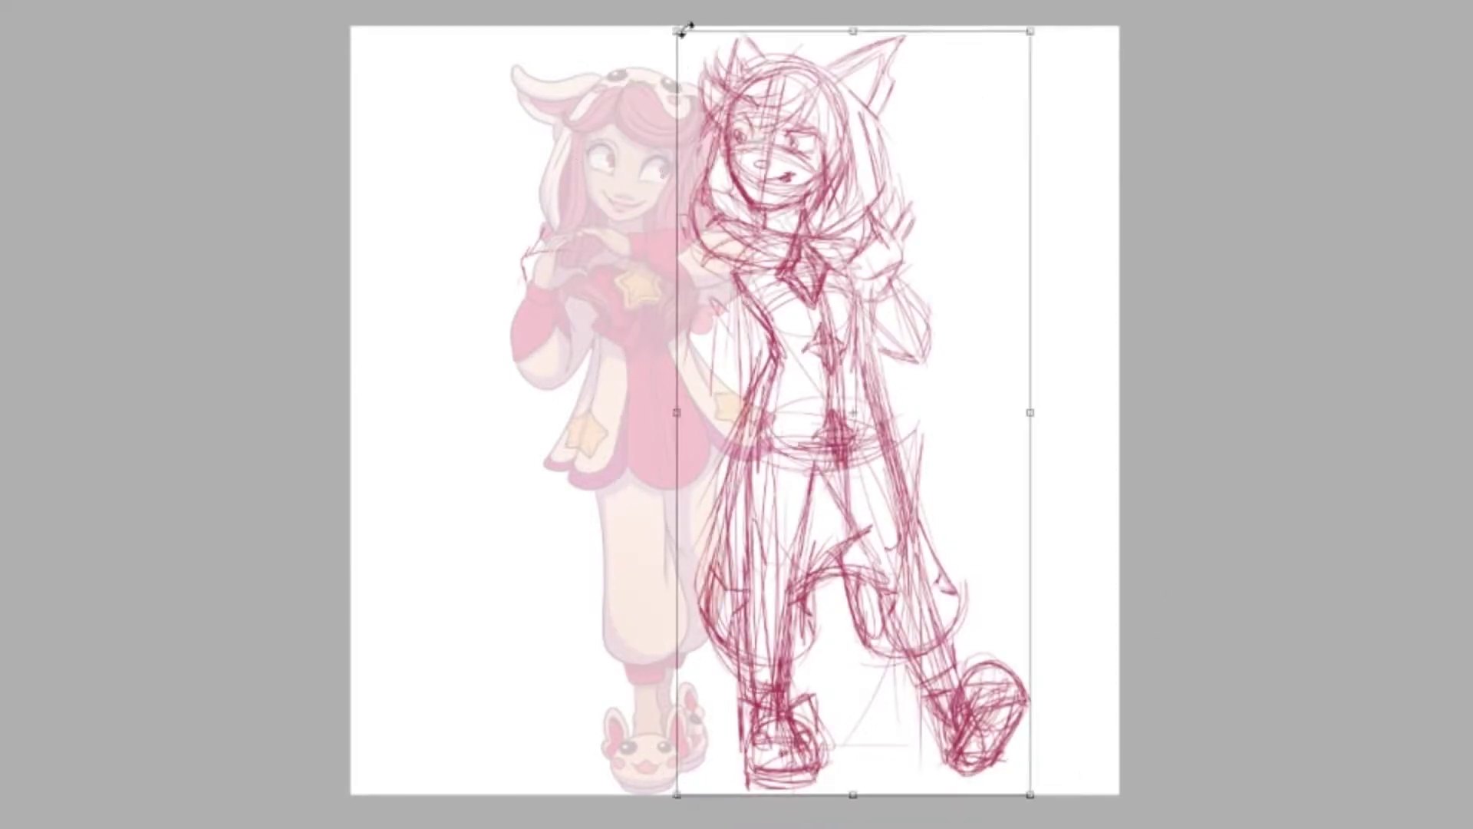
drag(897, 27, 857, 51)
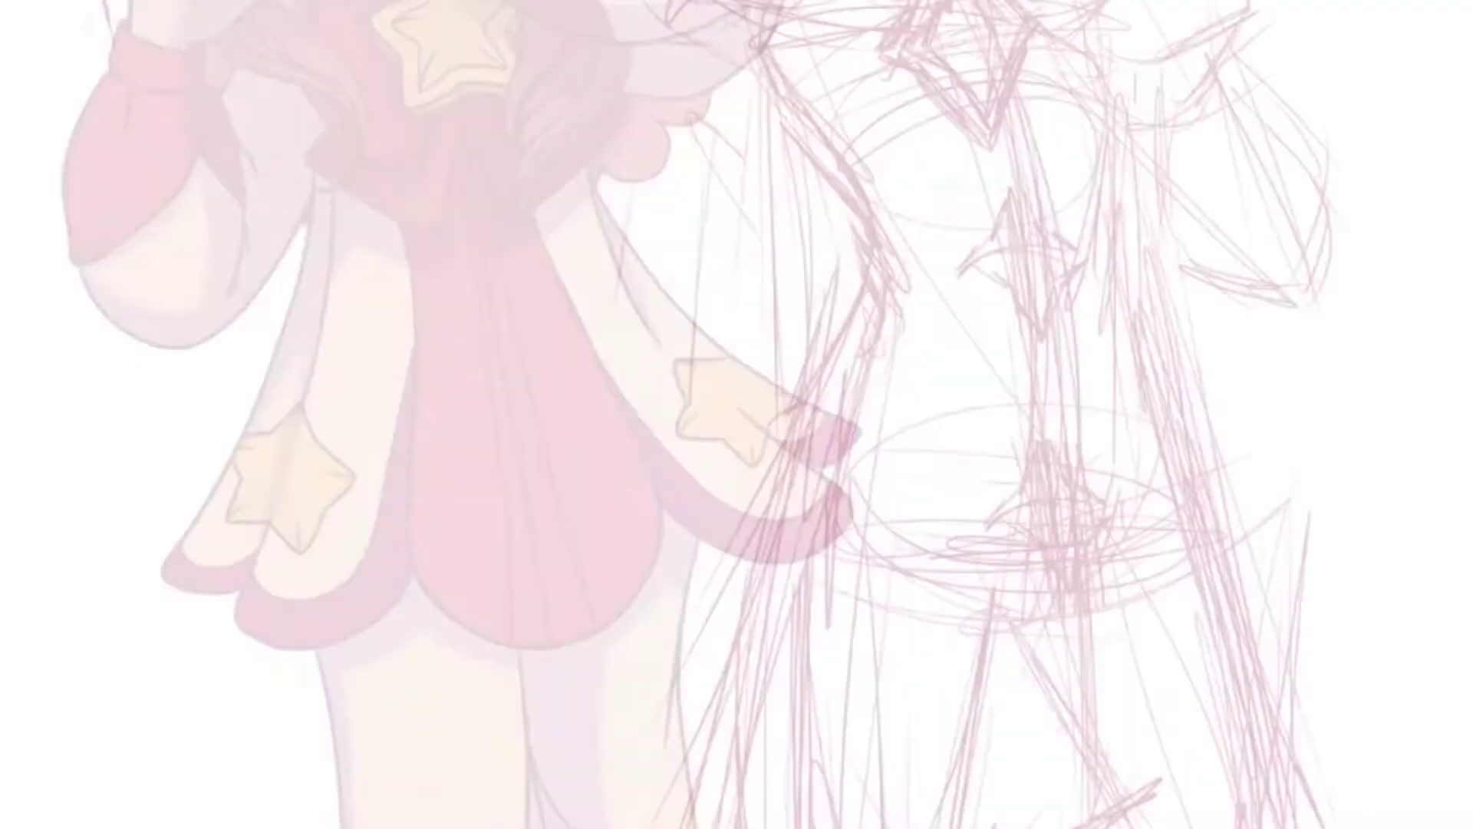
- Draw the second figure's eyes, eyebrows, nose and mouth corner in dark lines over the faded sketch
drag(577, 275, 690, 264)
drag(575, 247, 692, 261)
drag(679, 322, 587, 321)
drag(645, 277, 693, 282)
mouse_move(690, 285)
mouse_down()
mouse_move(674, 326)
mouse_move(615, 315)
mouse_up()
mouse_move(459, 163)
mouse_down()
mouse_move(511, 201)
mouse_move(441, 307)
mouse_move(603, 316)
mouse_up()
mouse_move(499, 355)
mouse_down()
mouse_move(553, 375)
mouse_move(551, 357)
mouse_up()
drag(571, 407, 631, 387)
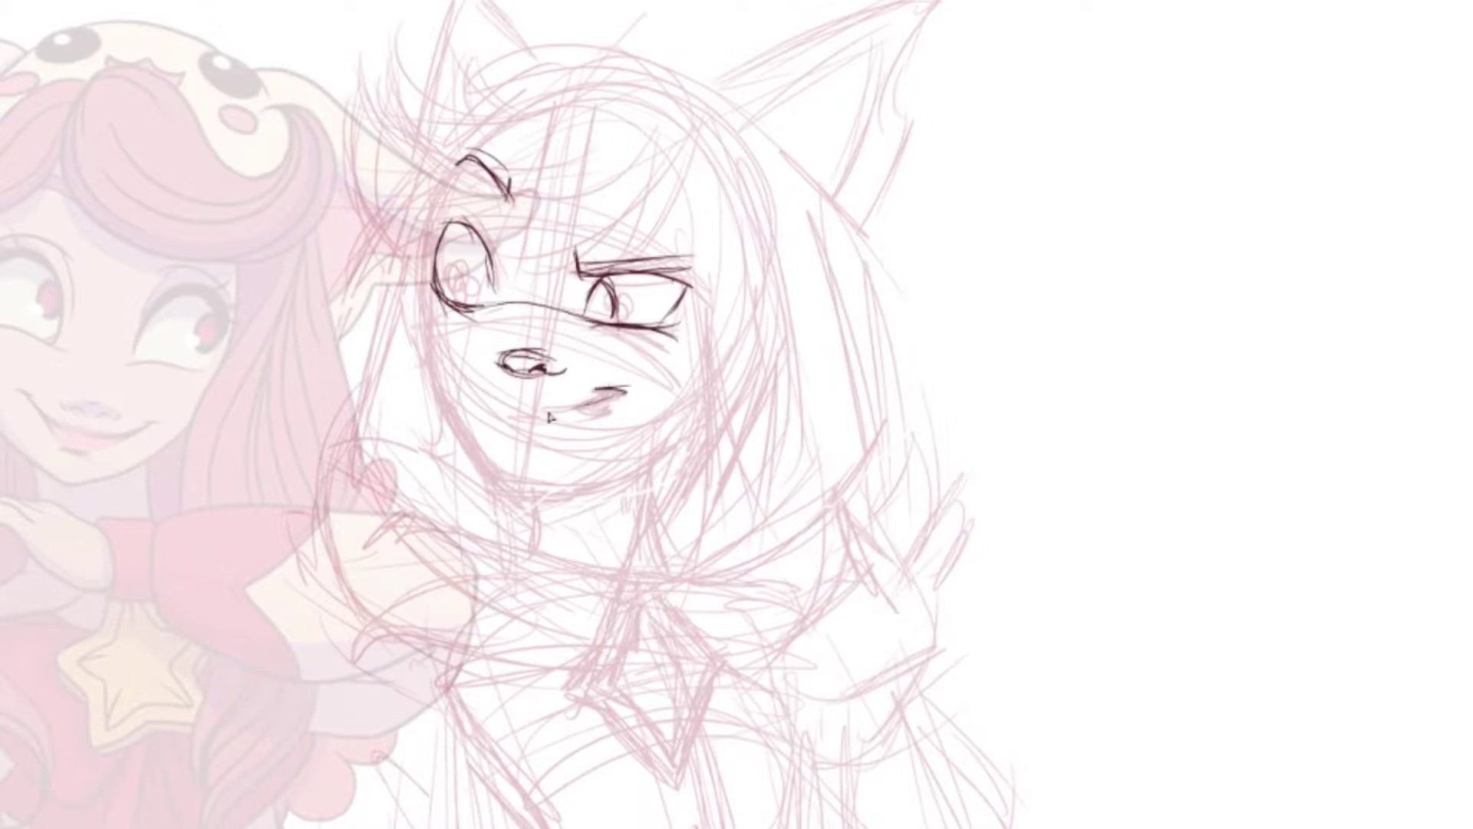
- Draw the smirking mouth, cheek and jawline of the second figure's face in dark lines
drag(529, 418, 618, 395)
drag(430, 184, 421, 365)
drag(418, 330, 538, 491)
mouse_move(510, 495)
mouse_down()
mouse_move(610, 476)
mouse_move(694, 376)
mouse_up()
drag(430, 184, 426, 383)
drag(420, 338, 464, 437)
drag(568, 430, 622, 400)
drag(482, 410, 510, 422)
- Refine the irises, brow and face contour, and nudge the face line art slightly into place
drag(461, 265, 445, 303)
drag(619, 215, 674, 209)
drag(460, 261, 448, 299)
drag(587, 314, 620, 327)
drag(698, 372, 648, 459)
drag(428, 311, 448, 411)
scroll(736, 415, down, 5)
scroll(736, 414, up, 3)
drag(668, 346, 671, 354)
key(Return)
- Draw both neck lines below the jaw and darken the upper eyelids
drag(656, 454, 659, 495)
drag(737, 418, 733, 482)
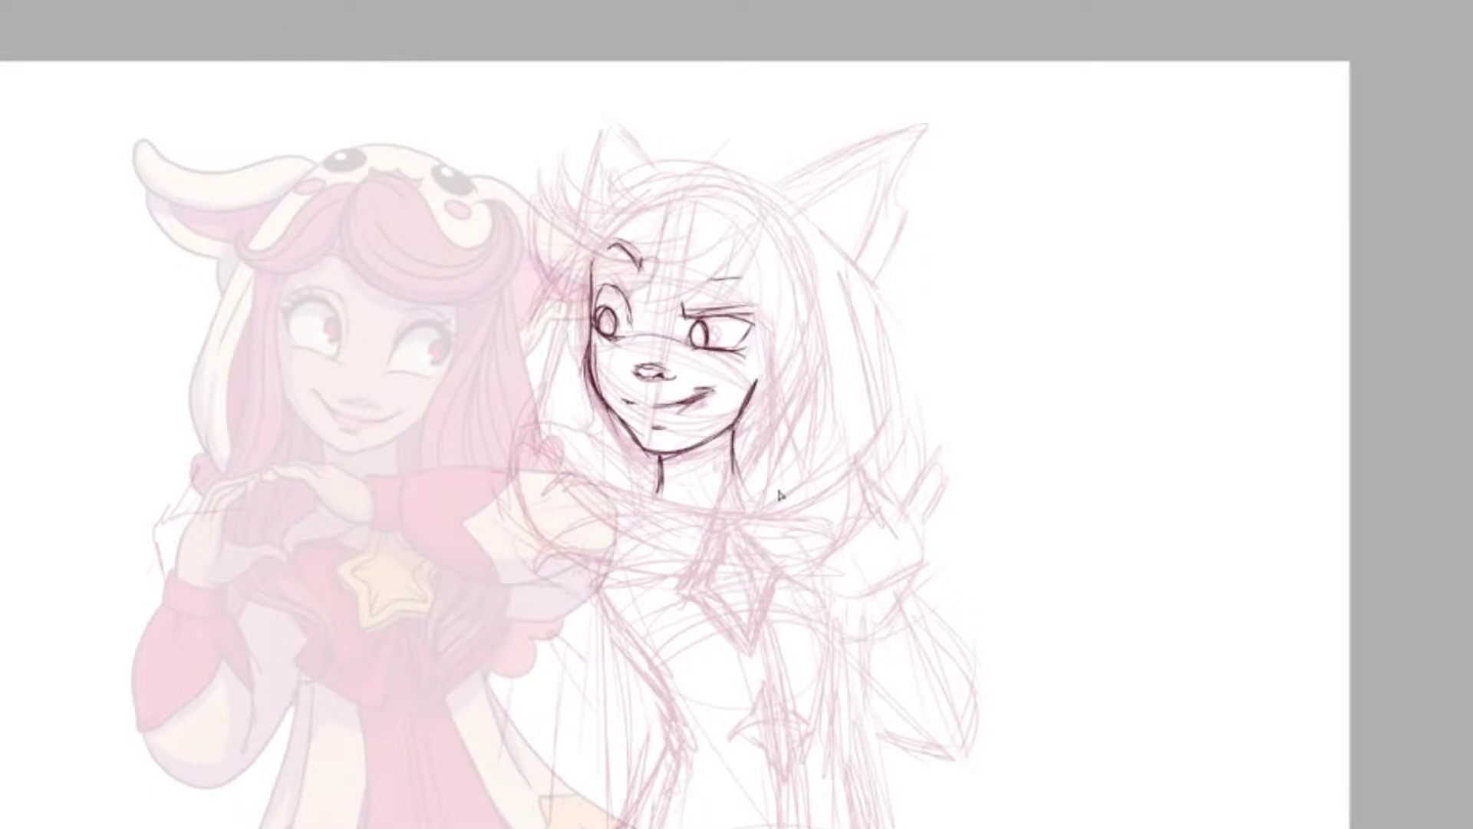
drag(624, 286, 597, 330)
drag(741, 314, 679, 322)
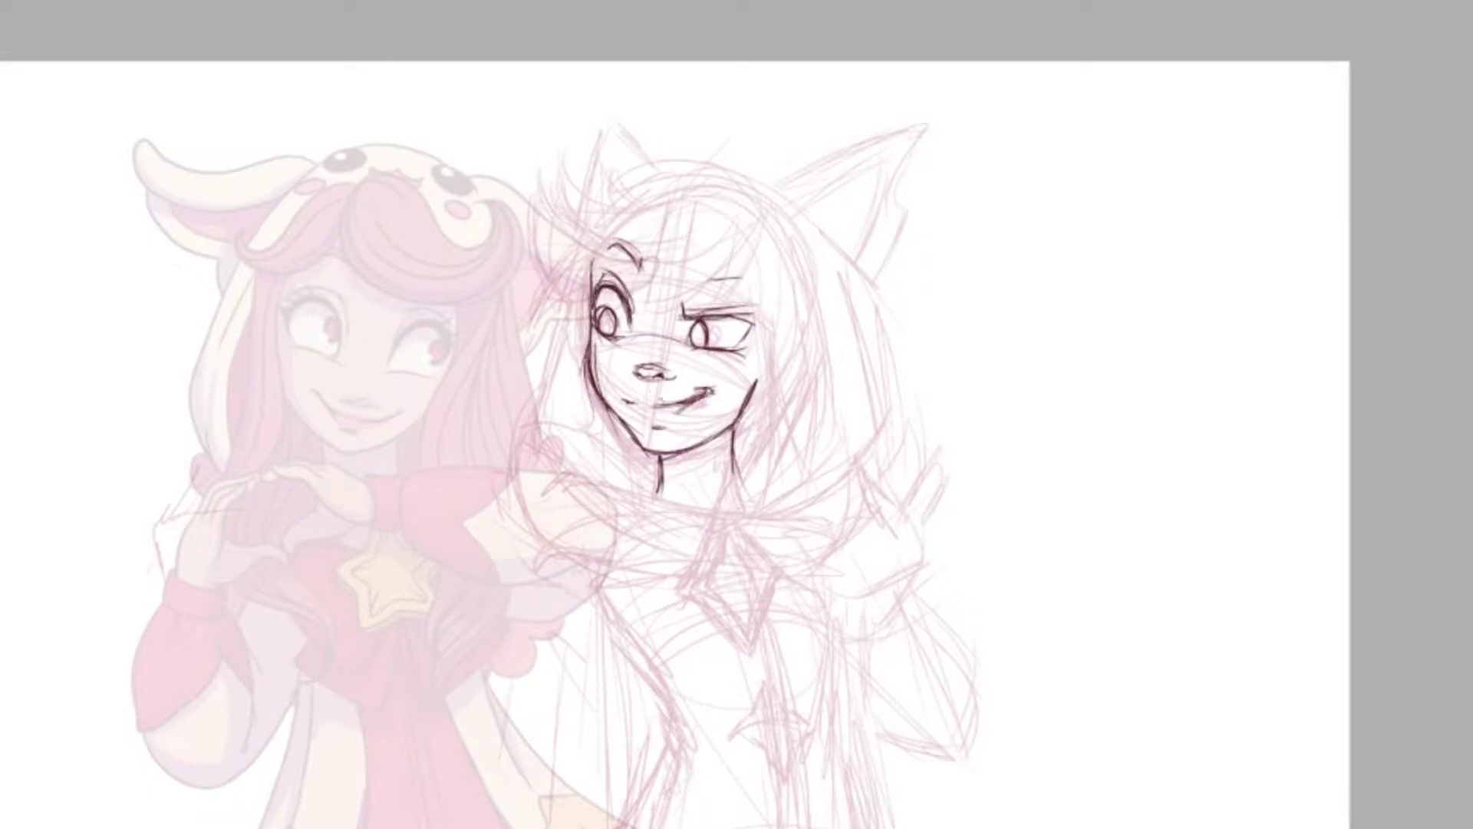
- Draw the pointed hair strands falling beside the second figure's cheek, on the side away from the girl
drag(775, 368, 817, 479)
mouse_move(756, 226)
mouse_down()
mouse_move(779, 353)
mouse_move(825, 359)
mouse_up()
drag(771, 268, 813, 349)
drag(729, 337, 792, 388)
- Draw the swept fringe across the forehead, ending in a curved tip toward the girl
mouse_move(668, 190)
mouse_down()
mouse_move(556, 230)
mouse_move(517, 218)
mouse_up()
drag(695, 196, 577, 286)
drag(528, 177, 591, 270)
drag(637, 174, 554, 227)
drag(760, 164, 661, 252)
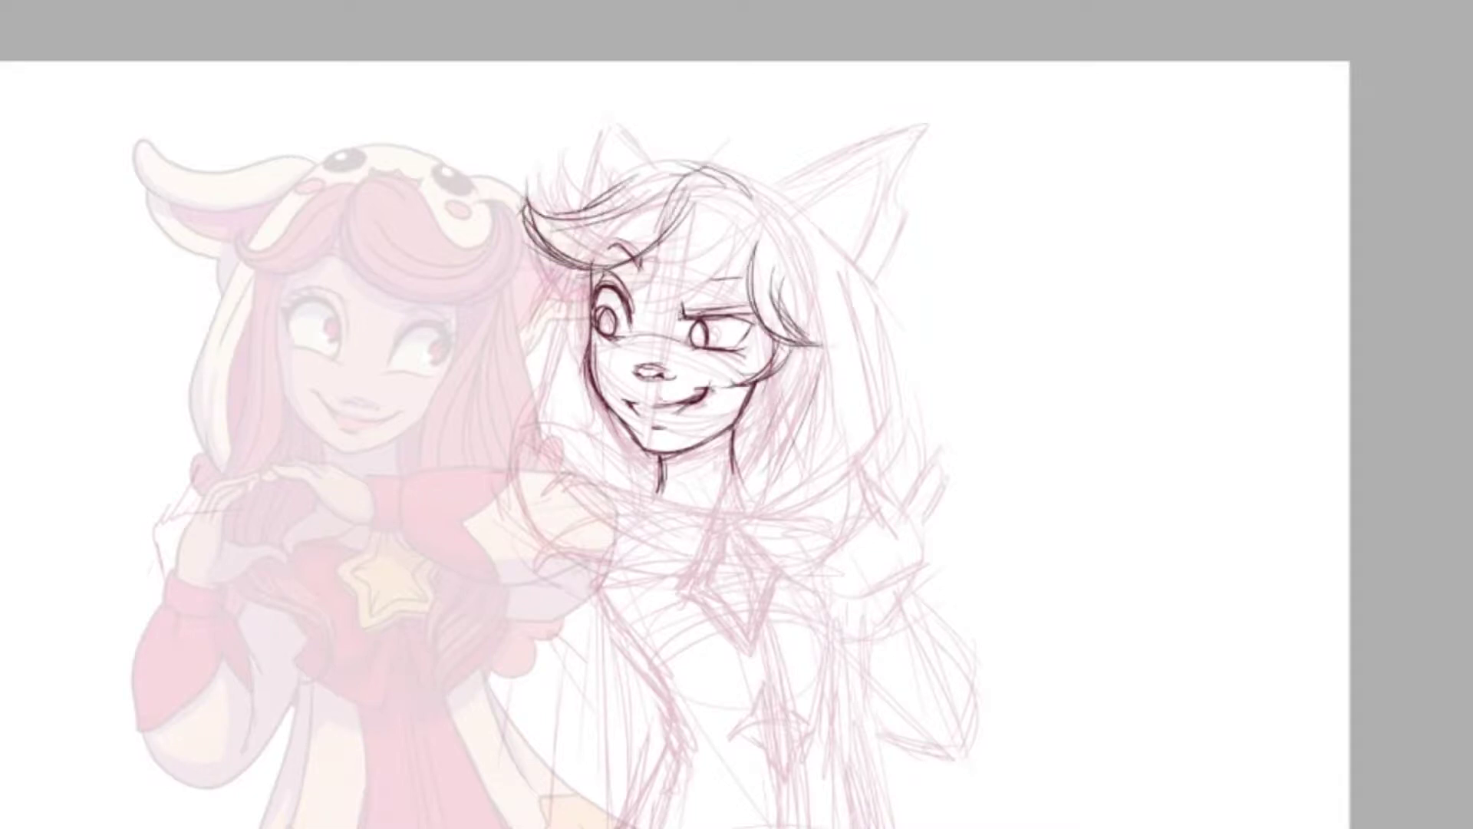
- Add swept strands to the fringe, ending in pointed tufts at the head's edge toward the girl
drag(758, 184, 668, 279)
drag(728, 201, 628, 280)
drag(706, 164, 616, 290)
drag(625, 166, 547, 196)
drag(572, 132, 544, 218)
key(ctrl+z)
drag(550, 156, 569, 198)
mouse_move(613, 171)
mouse_down()
mouse_move(516, 203)
mouse_move(516, 231)
mouse_up()
- Sketch the short hair locks framing the cheeks on both sides of the second figure's face
mouse_move(601, 276)
mouse_down()
mouse_move(542, 267)
mouse_move(546, 361)
mouse_up()
drag(577, 315, 587, 422)
drag(794, 353, 749, 415)
drag(814, 330, 775, 465)
drag(775, 403, 763, 468)
drag(771, 406, 722, 510)
- Outline the longer hair mass falling behind the ear to the neck, on the side away from the girl
key(ctrl+minus)
key(ctrl+plus)
drag(733, 242, 802, 453)
drag(779, 307, 806, 514)
mouse_move(756, 361)
mouse_down()
mouse_move(819, 399)
mouse_move(691, 572)
mouse_up()
- Fill in hair strands from the crown through the fringe to the spiky tips beside the girl's hood
mouse_move(741, 237)
mouse_down()
mouse_move(768, 280)
mouse_move(756, 261)
mouse_up()
mouse_move(687, 203)
mouse_down()
mouse_move(622, 307)
mouse_move(610, 246)
mouse_up()
drag(645, 215, 545, 322)
drag(631, 247, 518, 342)
drag(592, 307, 504, 331)
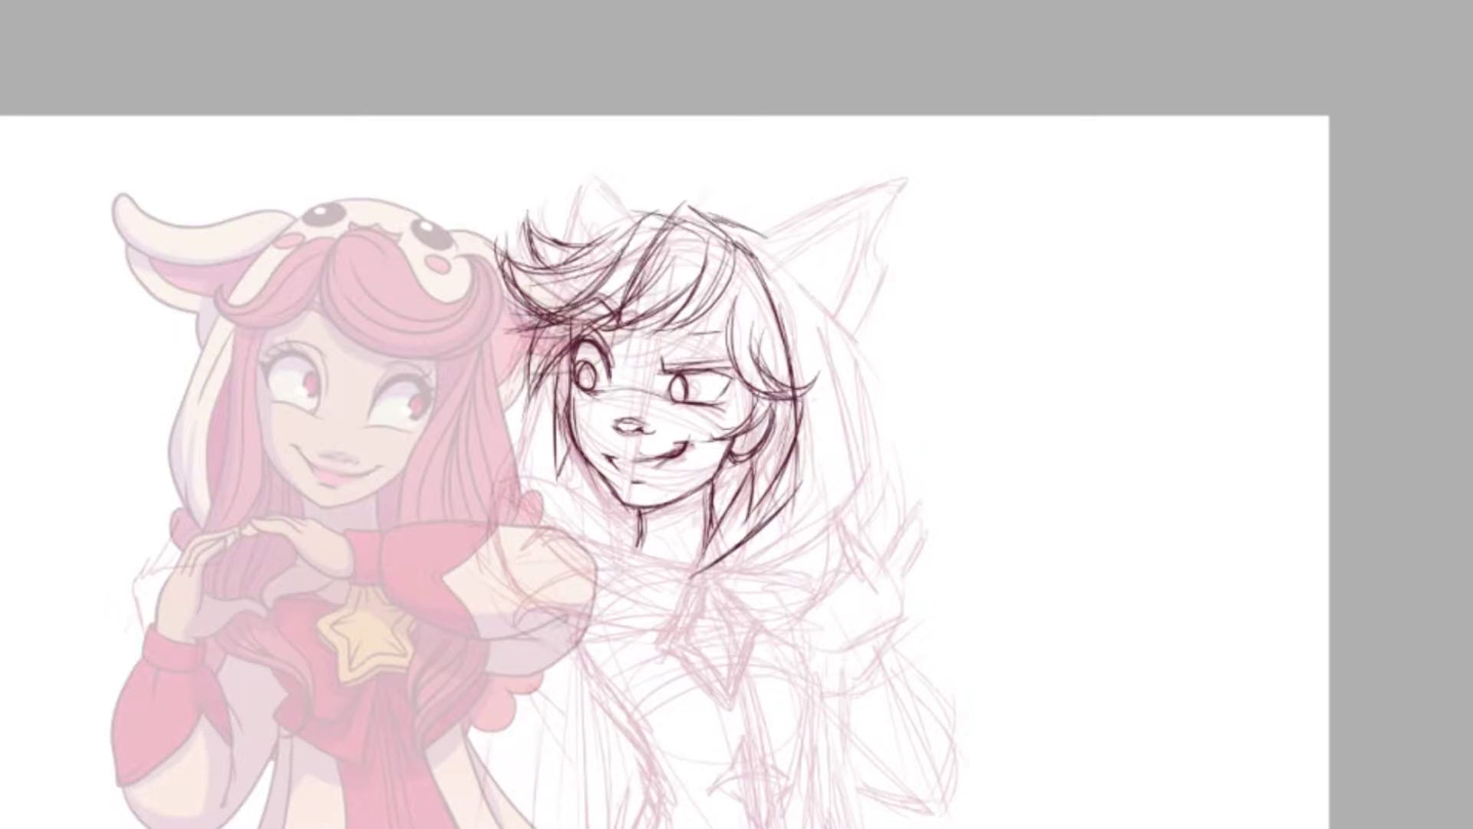
- Draw the hood's edge around the hair and the two pointed animal ears on top
mouse_move(710, 215)
mouse_down()
mouse_move(882, 460)
mouse_move(725, 572)
mouse_up()
mouse_move(756, 234)
mouse_down()
mouse_move(909, 178)
mouse_move(883, 253)
mouse_up()
drag(890, 341, 848, 241)
drag(836, 295, 883, 201)
drag(786, 249, 883, 200)
drag(637, 165, 564, 253)
drag(590, 188, 541, 229)
- Draw the draped, pointed collar over the shoulder nearer the girl, below the neck
key(ctrl+0)
scroll(767, 349, up, 3)
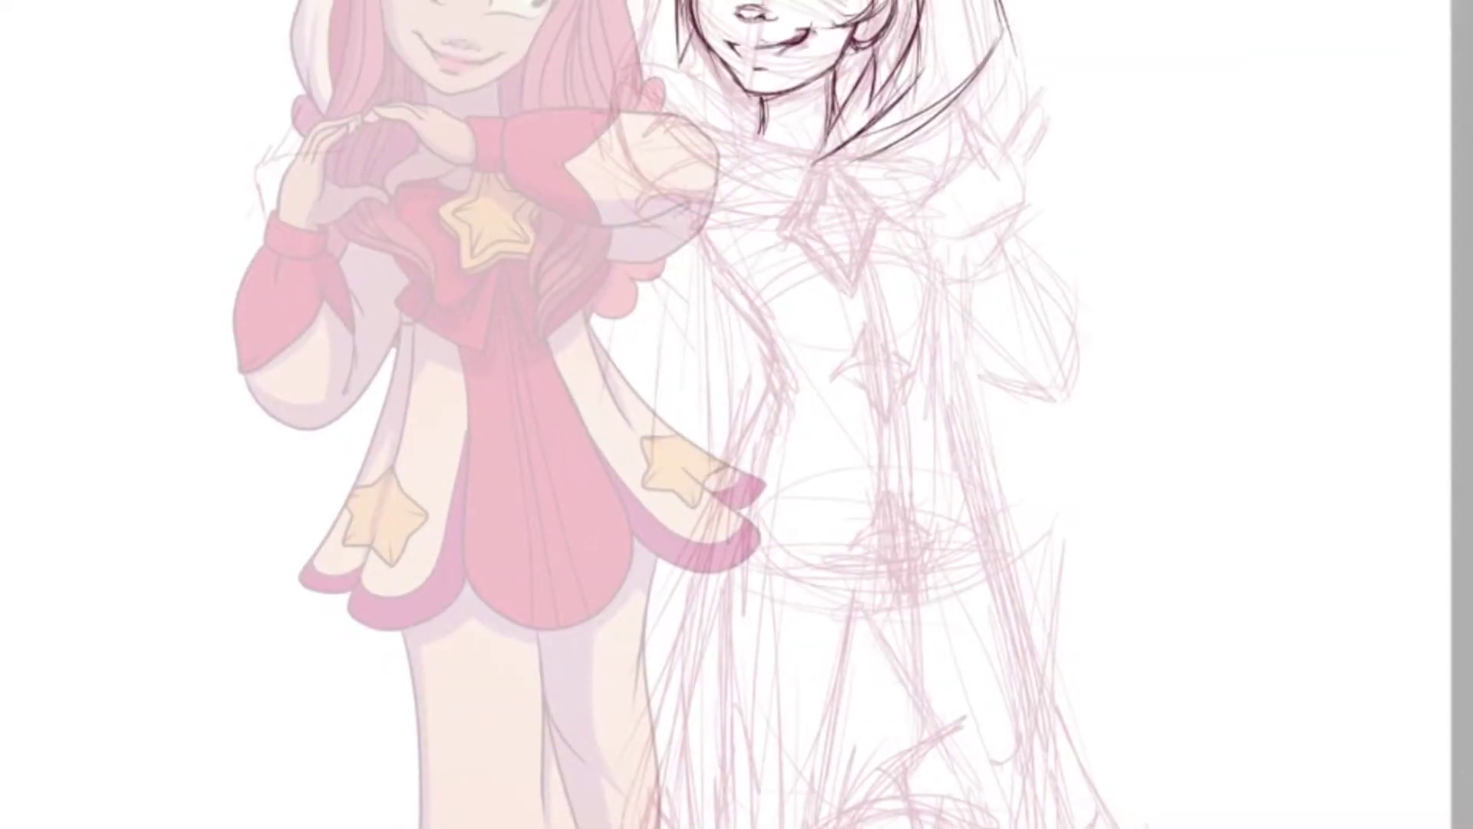
scroll(700, 423, down, 3)
mouse_move(732, 403)
mouse_down()
mouse_move(614, 361)
mouse_move(590, 438)
mouse_up()
drag(587, 368, 688, 417)
mouse_move(668, 354)
mouse_down()
mouse_move(557, 327)
mouse_move(591, 340)
mouse_up()
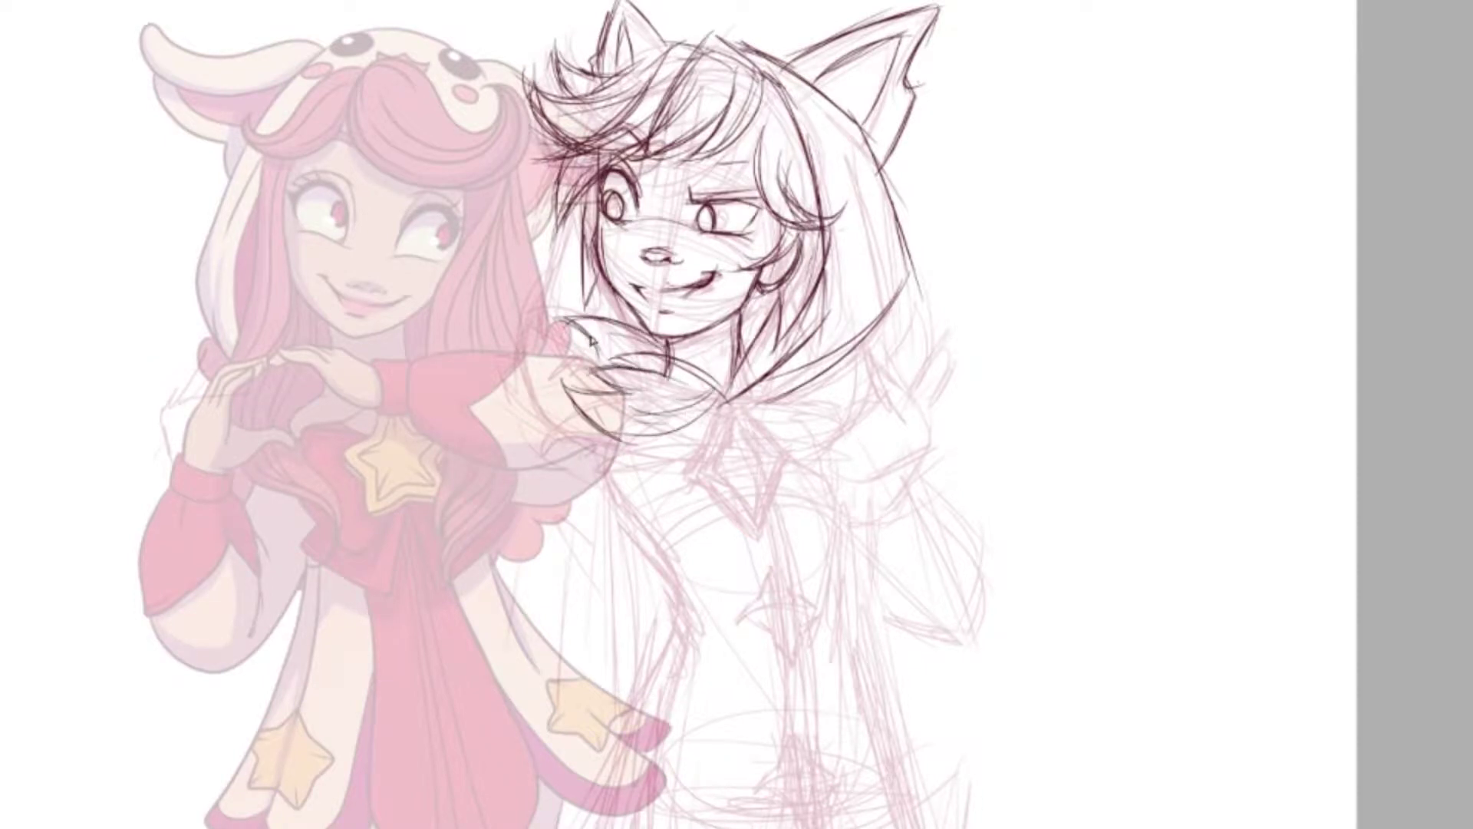
- Draw both side contours of the torso, curving in at the waist
mouse_move(595, 491)
mouse_down()
mouse_move(654, 583)
mouse_move(659, 679)
mouse_up()
drag(859, 518, 902, 768)
mouse_move(648, 551)
mouse_down()
mouse_move(664, 709)
mouse_move(669, 628)
mouse_move(636, 722)
mouse_up()
- Draw the four-pointed diamond brooch at the collar with a double outline and inner facet lines
drag(732, 418, 709, 466)
mouse_move(756, 444)
mouse_down()
mouse_move(796, 458)
mouse_move(697, 474)
mouse_move(760, 529)
mouse_up()
drag(698, 476, 760, 528)
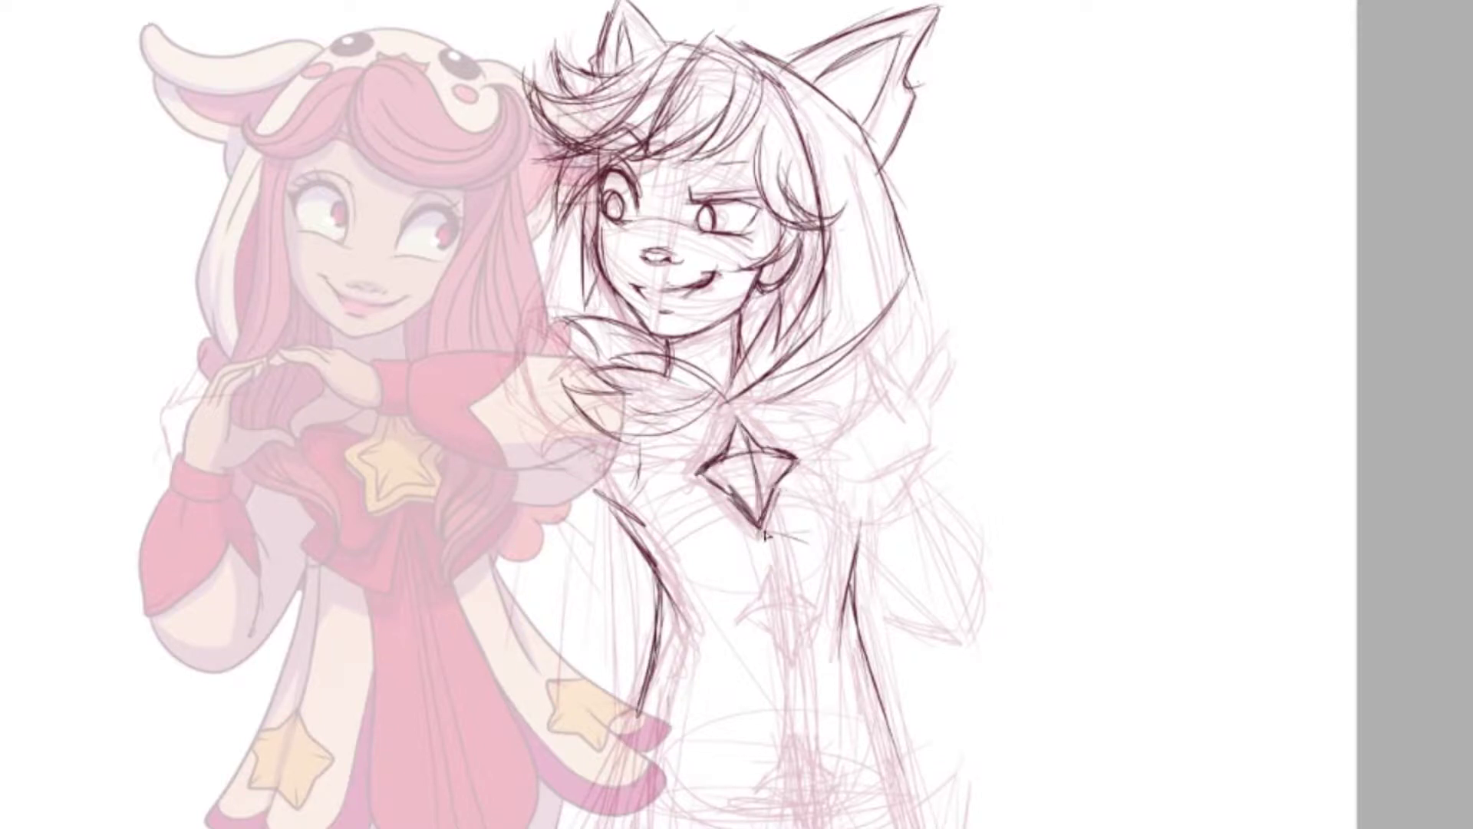
drag(1454, 760, 1381, 629)
drag(622, 299, 636, 329)
- Draw the vertical button strip below the brooch and the curved edge of the suit's front panel
drag(652, 384, 683, 641)
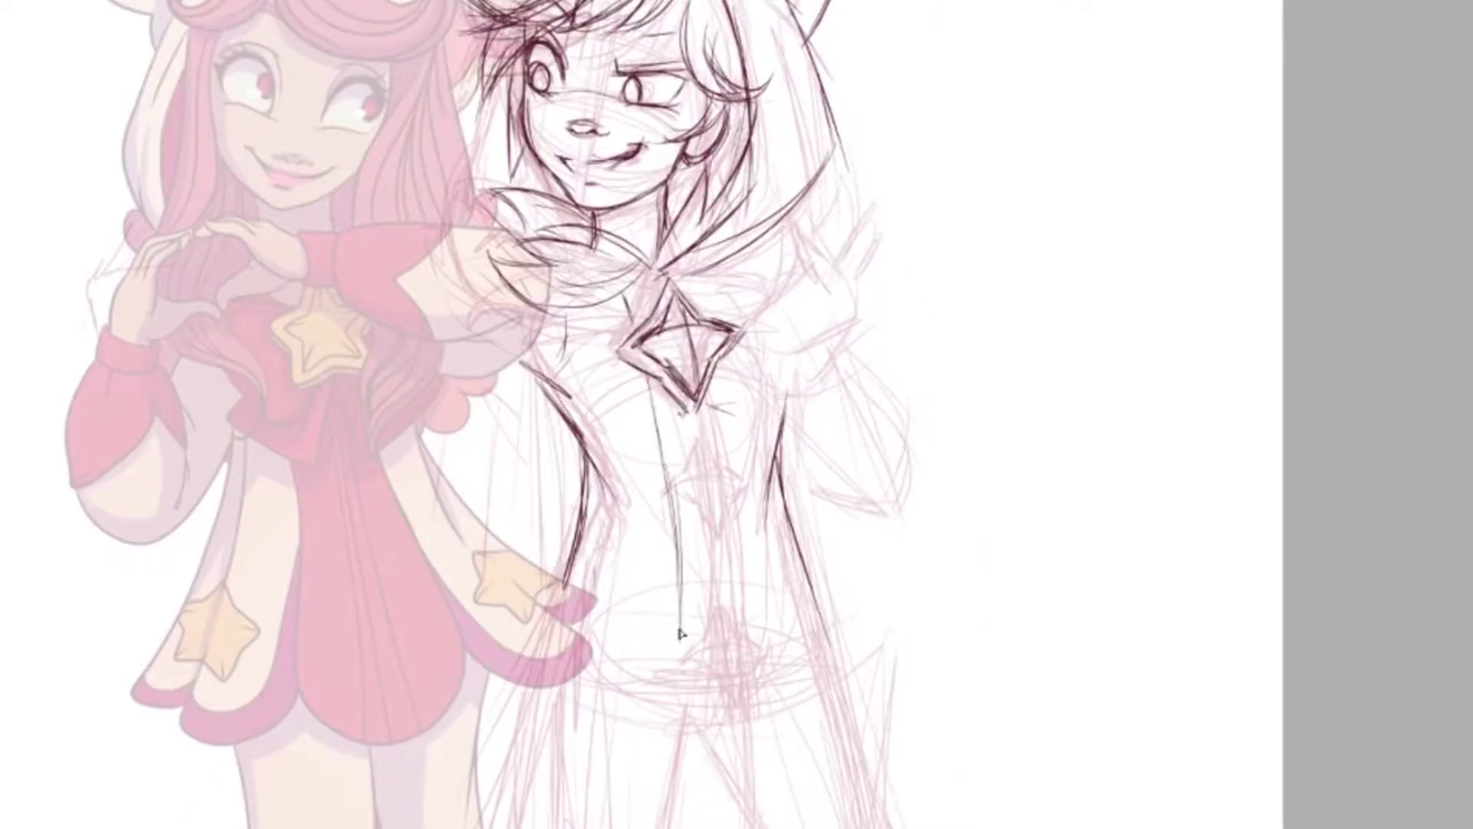
drag(679, 786, 605, 483)
drag(683, 77, 667, 483)
drag(608, 249, 606, 468)
drag(614, 315, 617, 530)
mouse_move(552, 27)
mouse_down()
mouse_move(506, 135)
mouse_move(551, 307)
mouse_move(495, 568)
mouse_up()
drag(637, 368, 618, 536)
- Draw four round buttons in a row down the suit's front strip
drag(606, 293, 603, 296)
mouse_move(618, 405)
mouse_down()
mouse_move(591, 438)
mouse_move(617, 405)
mouse_up()
drag(621, 529, 618, 531)
drag(636, 628, 602, 677)
- Draw a four-pointed star inside each of the four round buttons
drag(577, 331, 641, 323)
drag(594, 439, 649, 434)
drag(623, 406, 626, 464)
drag(597, 562, 651, 556)
drag(623, 529, 636, 691)
drag(597, 662, 653, 658)
mouse_move(628, 535)
mouse_down()
mouse_move(649, 558)
mouse_move(618, 560)
mouse_up()
drag(623, 407, 613, 428)
drag(611, 429, 644, 449)
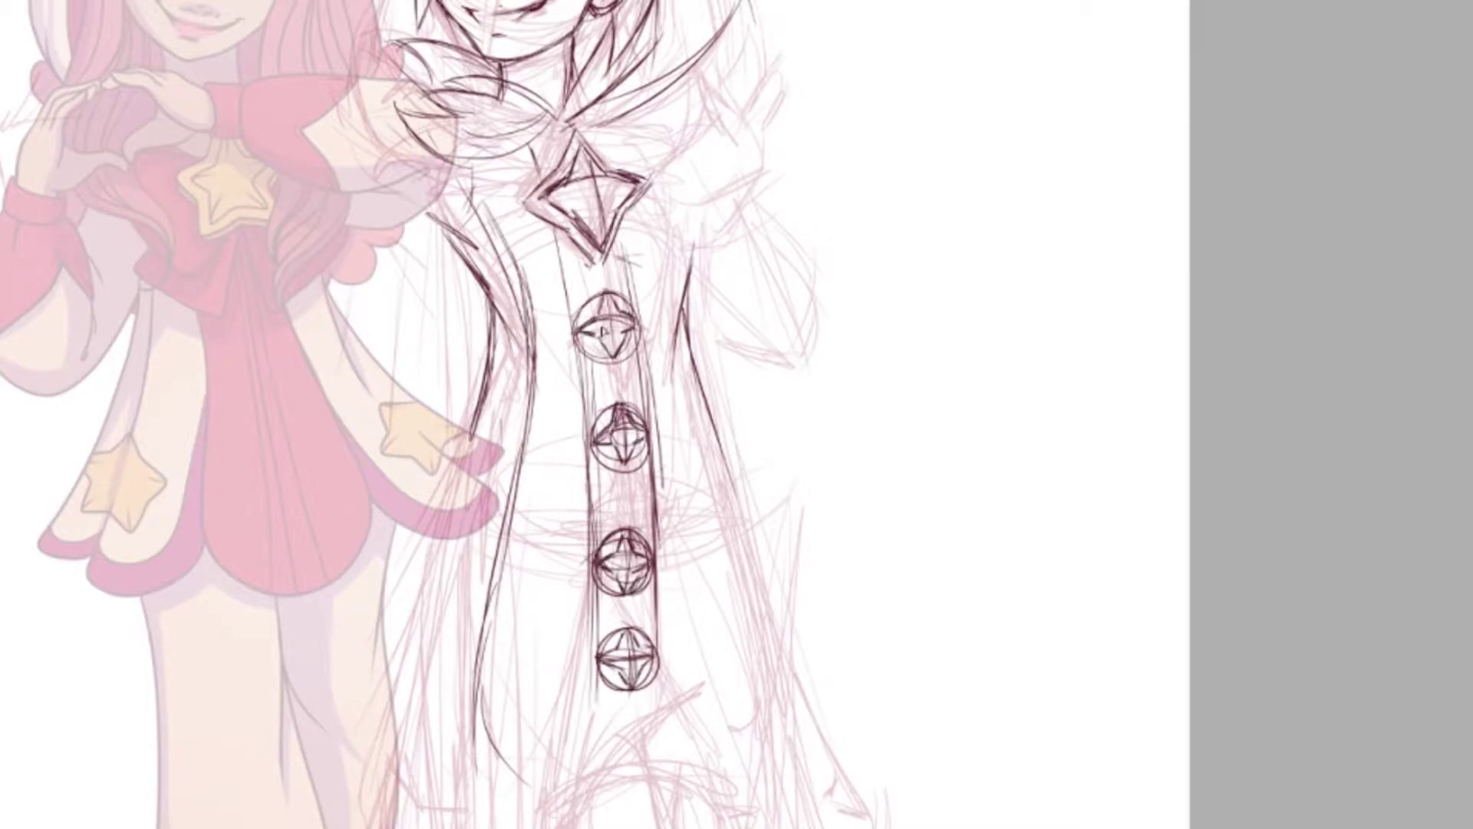
- Outline the baggy trouser leg nearer the girl with its gathered hem and a star patch on its outer side
scroll(605, 332, down, 5)
scroll(605, 332, up, 3)
drag(909, 415, 851, 454)
drag(733, 164, 675, 357)
drag(813, 537, 767, 595)
drag(725, 165, 649, 518)
drag(652, 549, 771, 595)
drag(660, 418, 643, 583)
mouse_move(664, 461)
mouse_down()
mouse_move(695, 505)
mouse_move(659, 572)
mouse_up()
- Outline the other baggy trouser leg and add pointed star patches to both legs
drag(1020, 488, 858, 460)
drag(852, 510, 917, 491)
drag(881, 464, 890, 572)
drag(653, 468, 660, 568)
drag(809, 480, 786, 537)
drag(865, 445, 933, 598)
- Draw the ankle cuffs below both trouser legs
drag(1013, 564, 967, 625)
drag(936, 602, 979, 637)
drag(775, 595, 691, 614)
drag(694, 606, 779, 633)
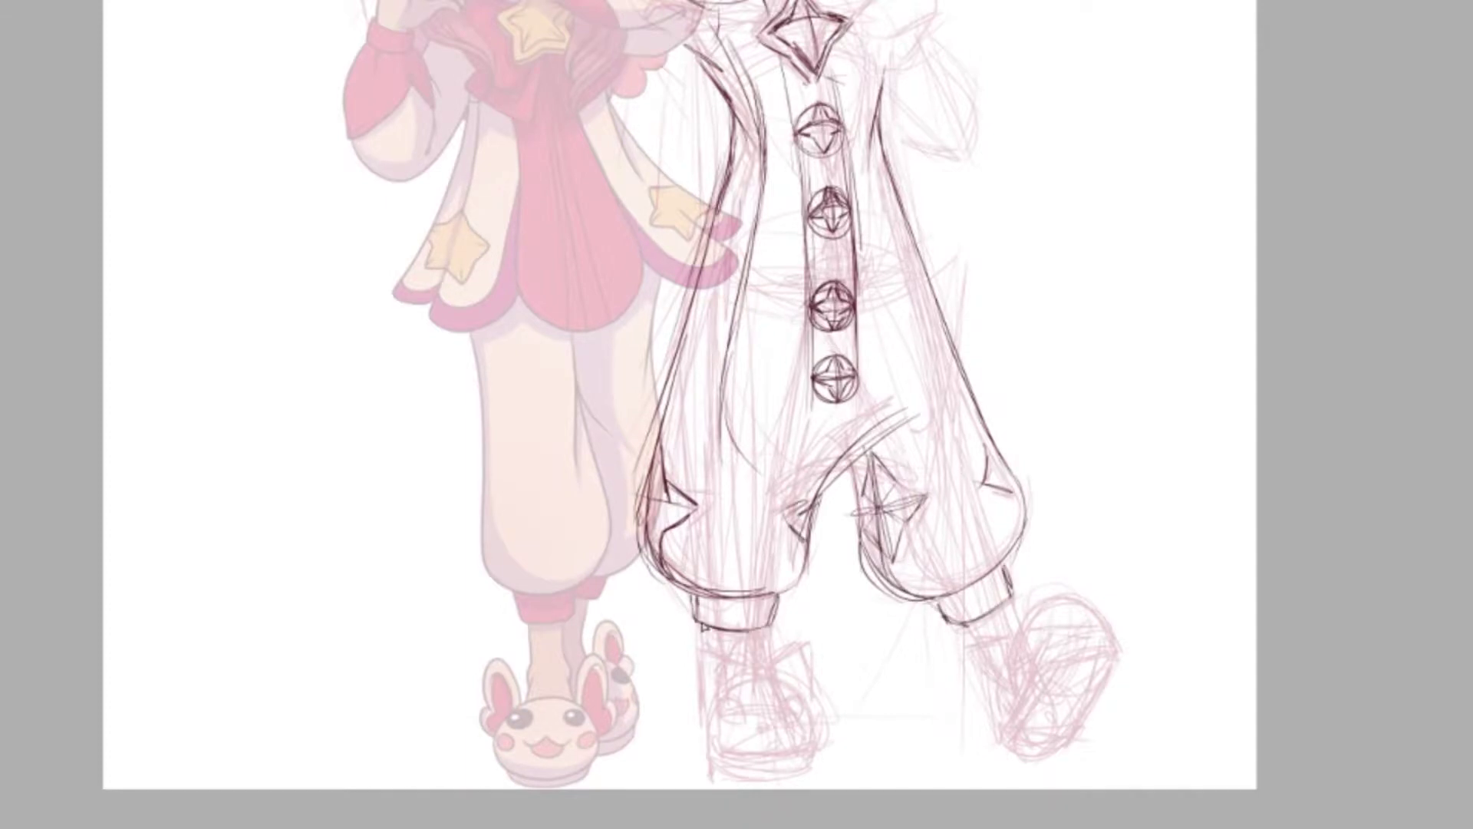
- Transform the sketch of the trouser legs, shifting it slightly upward
scroll(675, 415, up, 5)
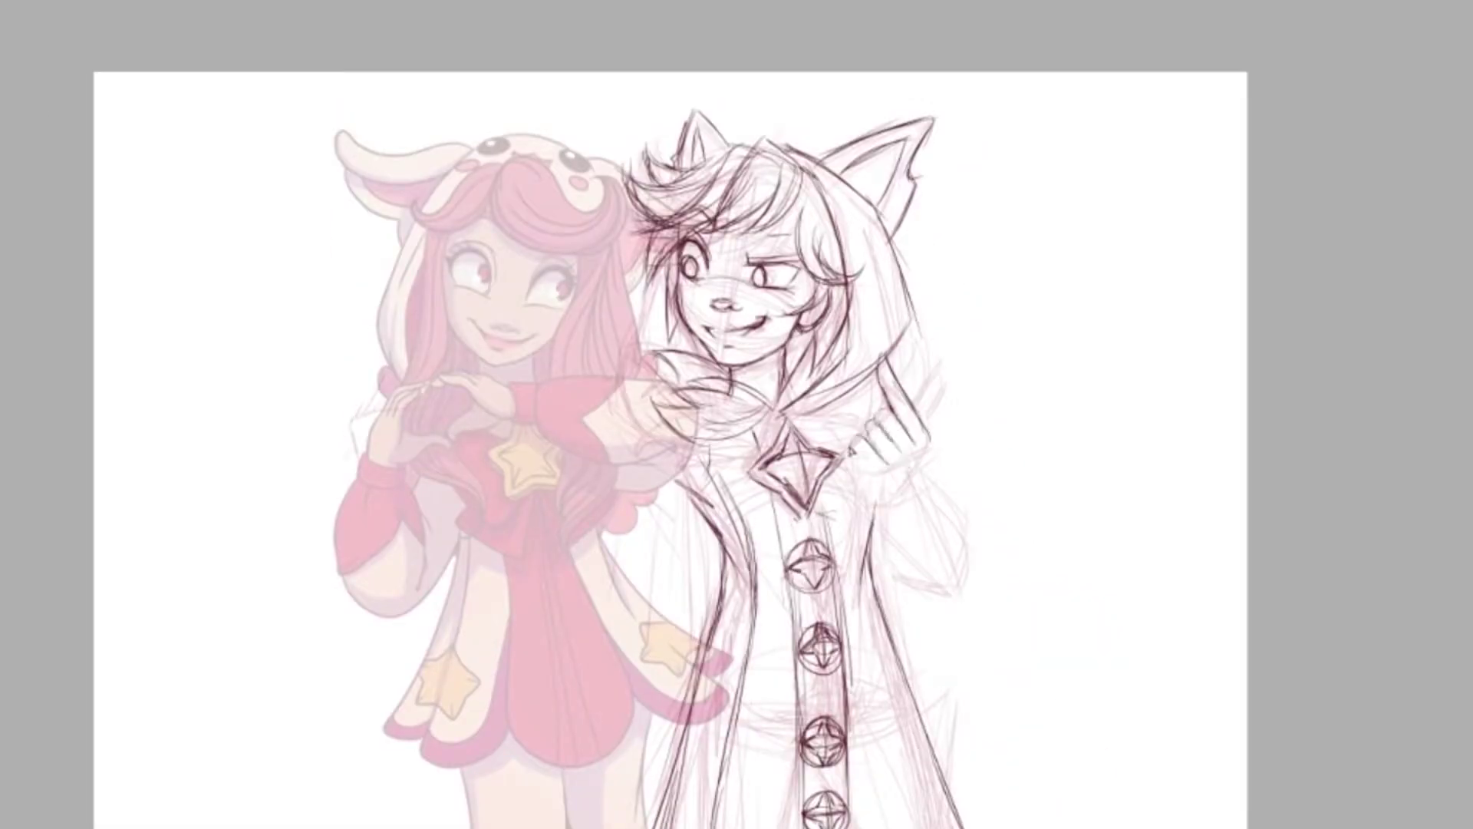
scroll(737, 414, down, 2)
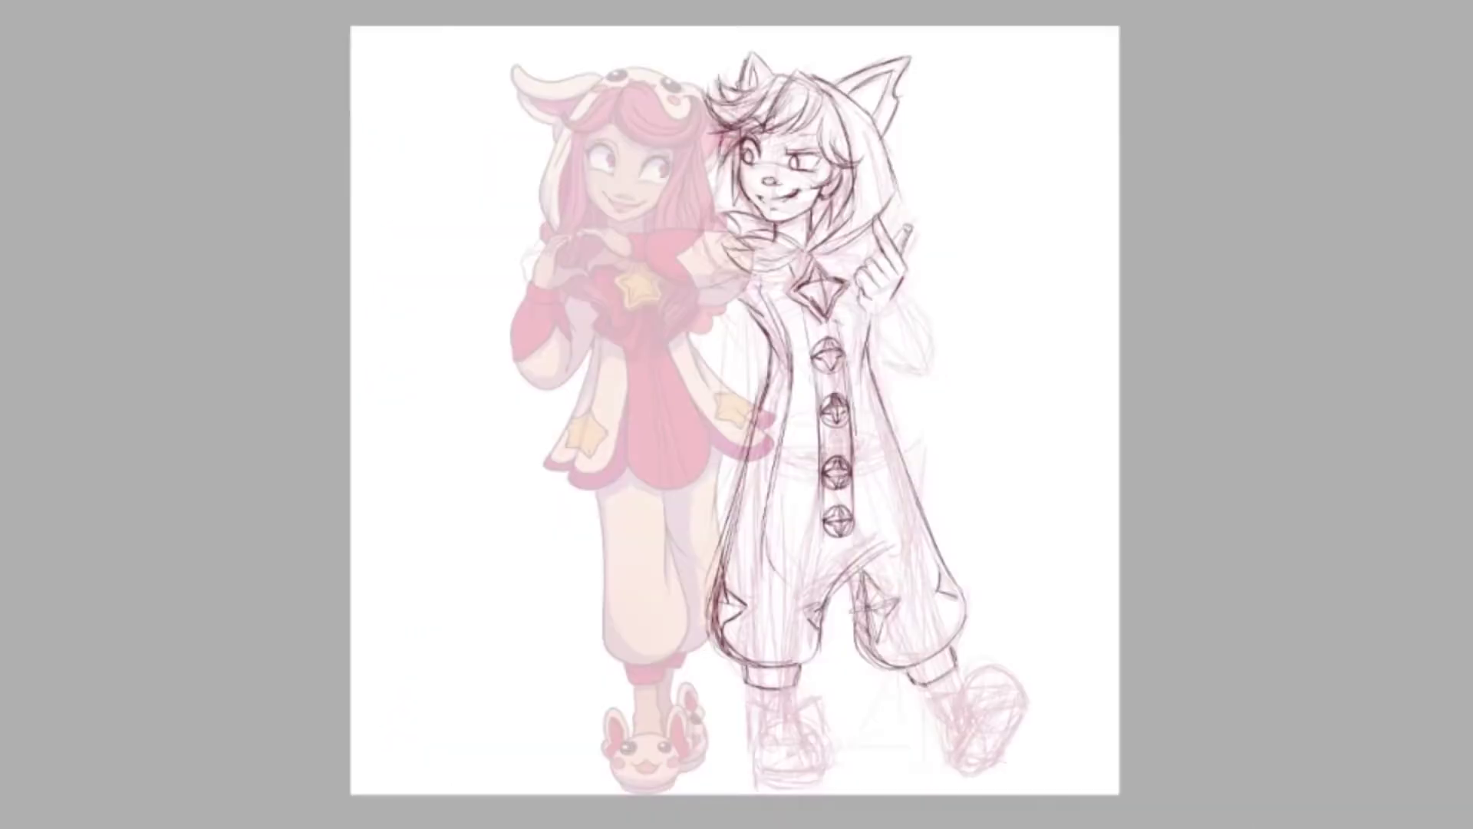
key(ctrl+t)
drag(840, 690, 840, 676)
key(Return)
- Select part of the raised hand's sketch and nudge it slightly with a transform
scroll(810, 274, up, 3)
mouse_move(954, 326)
mouse_down()
mouse_move(913, 307)
mouse_move(971, 131)
mouse_move(1032, 269)
mouse_move(960, 330)
mouse_up()
key(ctrl+t)
drag(917, 175, 925, 184)
scroll(736, 414, down, 3)
key(Return)
- Sketch pointed fur tufts around the collar and brooch
scroll(748, 437, up, 3)
mouse_move(748, 522)
mouse_down()
mouse_move(748, 437)
mouse_move(766, 541)
mouse_move(798, 551)
mouse_up()
mouse_move(671, 284)
mouse_down()
mouse_move(659, 306)
mouse_move(732, 307)
mouse_move(779, 198)
mouse_up()
drag(746, 253, 804, 213)
drag(772, 292, 794, 226)
mouse_move(784, 277)
mouse_down()
mouse_move(815, 170)
mouse_move(827, 209)
mouse_move(775, 274)
mouse_up()
- Complete the puffed sleeve below the raised hand and the rounded belly panel around the button strip
mouse_move(633, 330)
mouse_down()
mouse_move(727, 365)
mouse_move(525, 384)
mouse_up()
drag(583, 461, 851, 254)
mouse_move(1030, 177)
mouse_down()
mouse_move(968, 730)
mouse_move(798, 476)
mouse_move(1007, 722)
mouse_up()
drag(1057, 660, 967, 673)
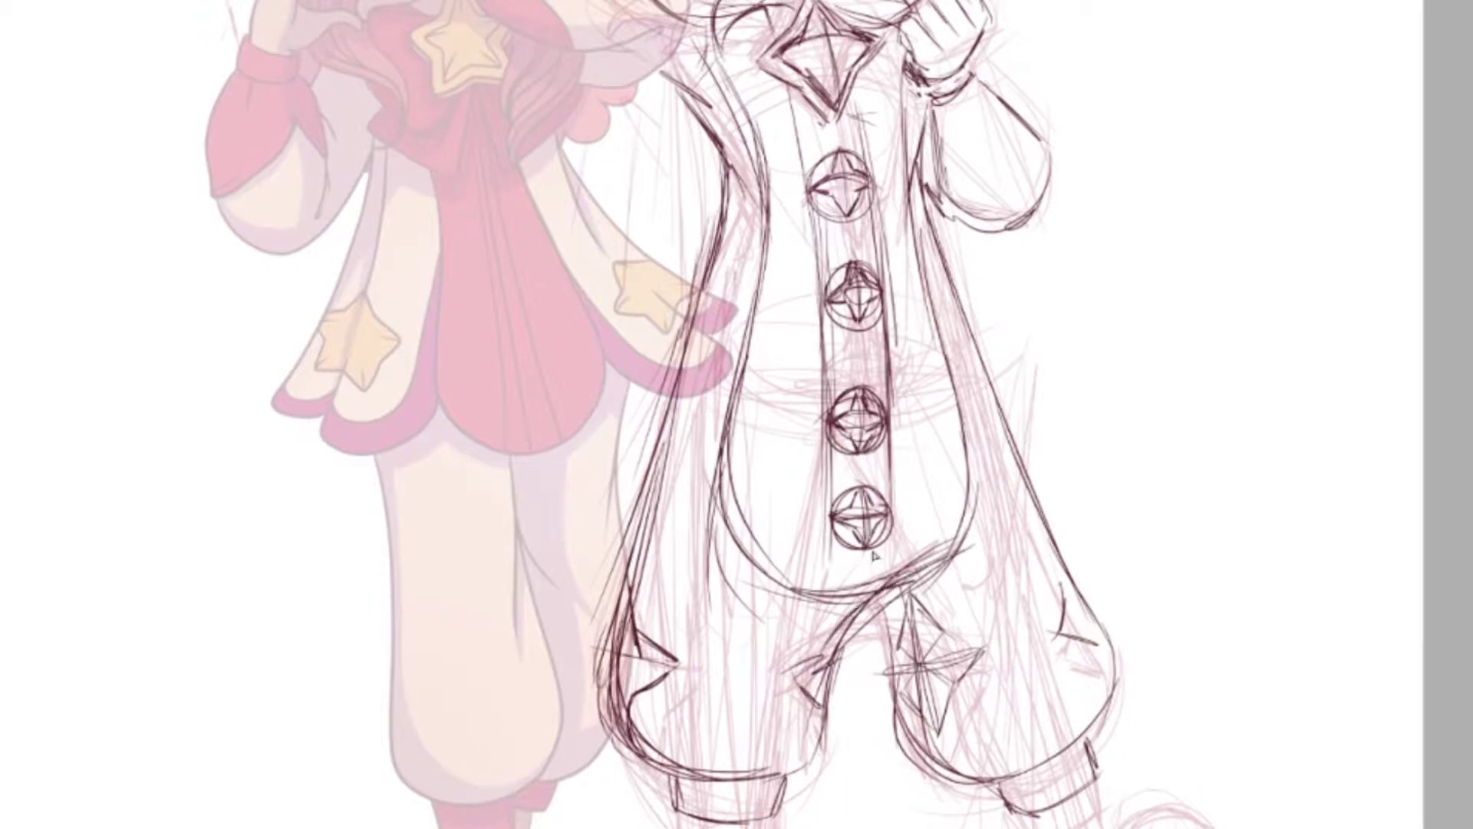
- Select the suit's buttons and reposition them into more even spacing down the front strip
drag(784, 92, 844, 551)
key(ctrl+d)
drag(872, 375, 861, 396)
key(ctrl+d)
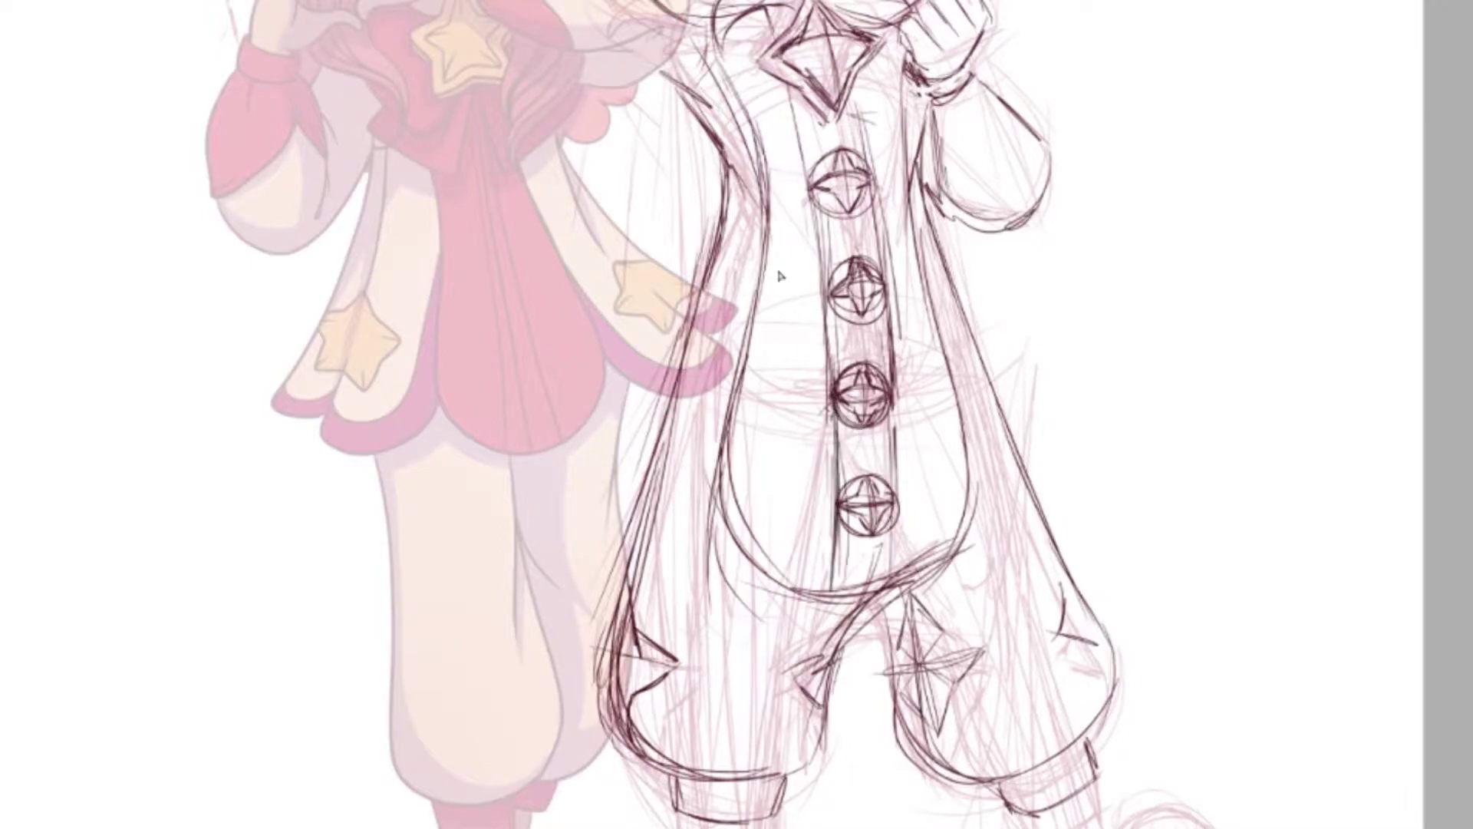
- Draw the slipper nearer the girl as a round animal head with pointed ears, a thick sole, eyes and a nose
key(ctrl+0)
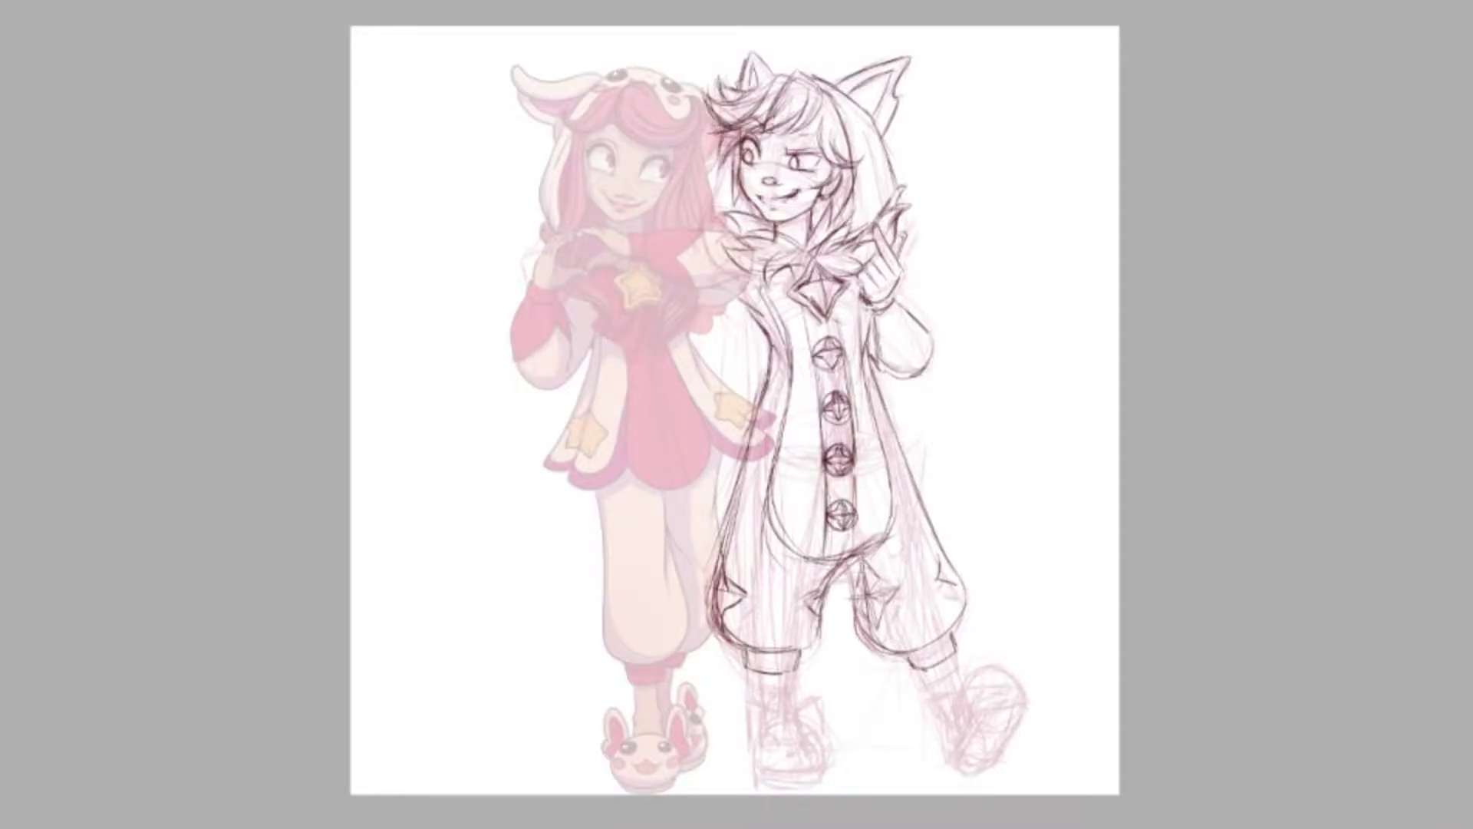
scroll(736, 414, up, 3)
drag(844, 568, 739, 116)
mouse_move(735, 546)
mouse_down()
mouse_move(786, 509)
mouse_move(791, 576)
mouse_move(779, 530)
mouse_up()
mouse_move(660, 584)
mouse_down()
mouse_move(718, 551)
mouse_move(695, 546)
mouse_move(802, 644)
mouse_up()
drag(652, 629, 809, 653)
drag(718, 572, 783, 552)
mouse_move(658, 636)
mouse_down()
mouse_move(802, 660)
mouse_move(794, 679)
mouse_up()
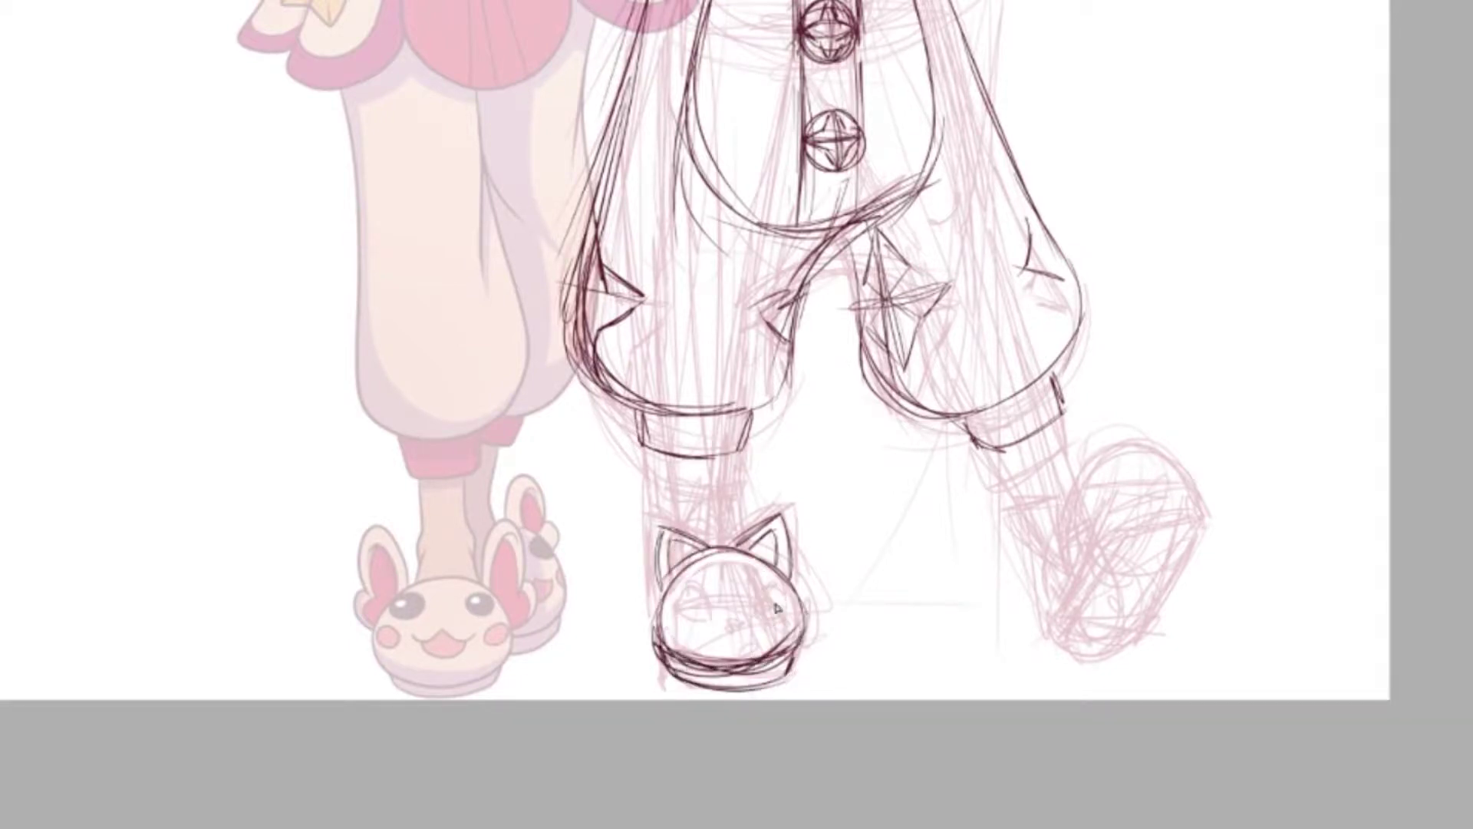
drag(695, 599, 700, 627)
drag(778, 587, 752, 608)
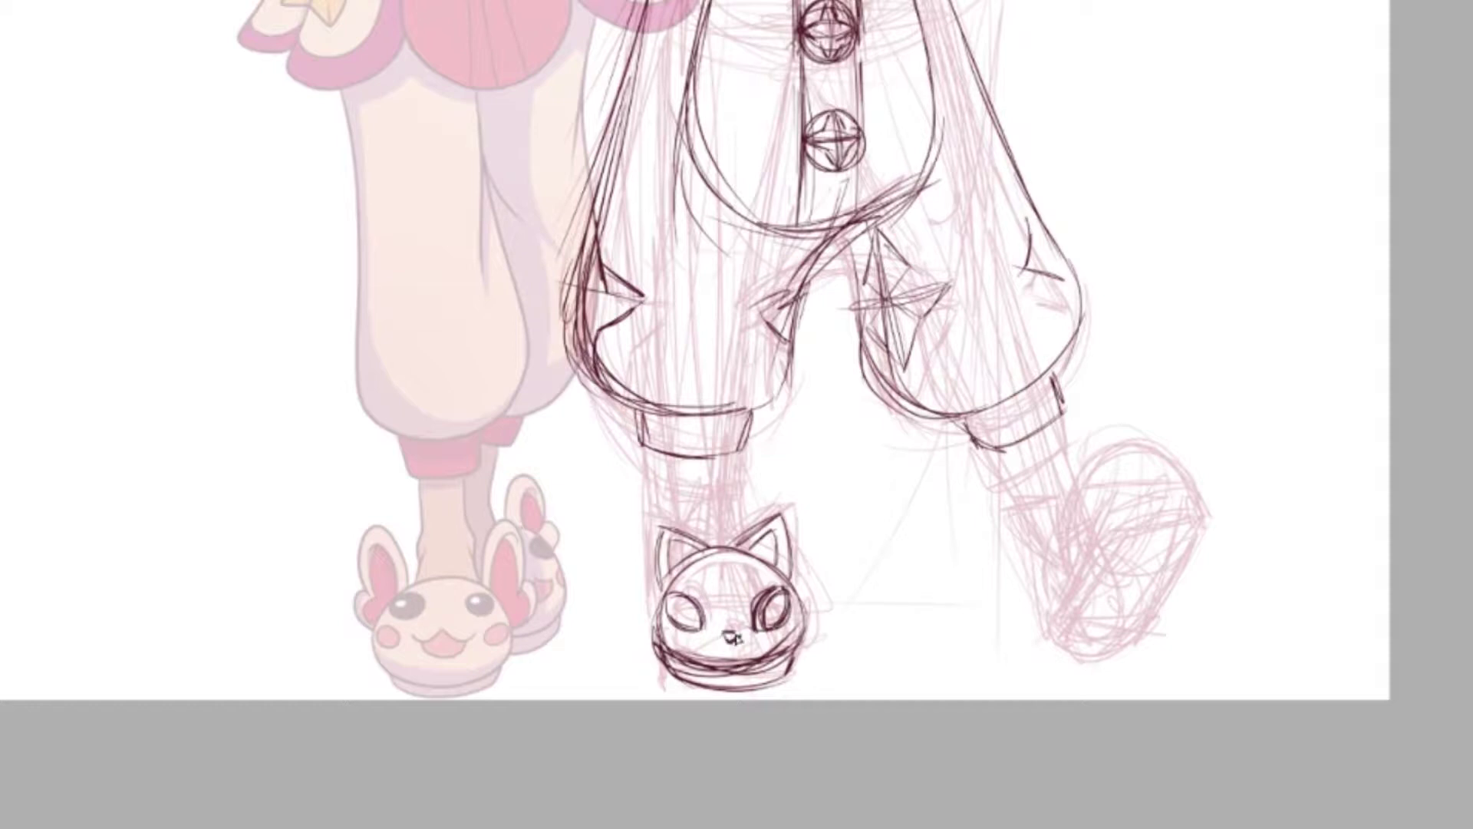
- Draw the second, tilted slipper and the ankles joining both slippers to the trouser cuffs
mouse_move(1197, 511)
mouse_down()
mouse_move(1067, 560)
mouse_move(1082, 583)
mouse_move(1070, 649)
mouse_move(1059, 626)
mouse_up()
mouse_move(948, 418)
mouse_down()
mouse_move(1028, 461)
mouse_move(1059, 610)
mouse_up()
drag(1043, 430, 1063, 610)
drag(660, 445, 667, 538)
mouse_move(725, 453)
mouse_down()
mouse_move(733, 556)
mouse_move(654, 594)
mouse_up()
- Ink the straight brow line over the eye away from the girl and the pointed fringe strands above it
mouse_move(586, 269)
mouse_down()
mouse_move(673, 256)
mouse_move(679, 270)
mouse_move(680, 253)
mouse_up()
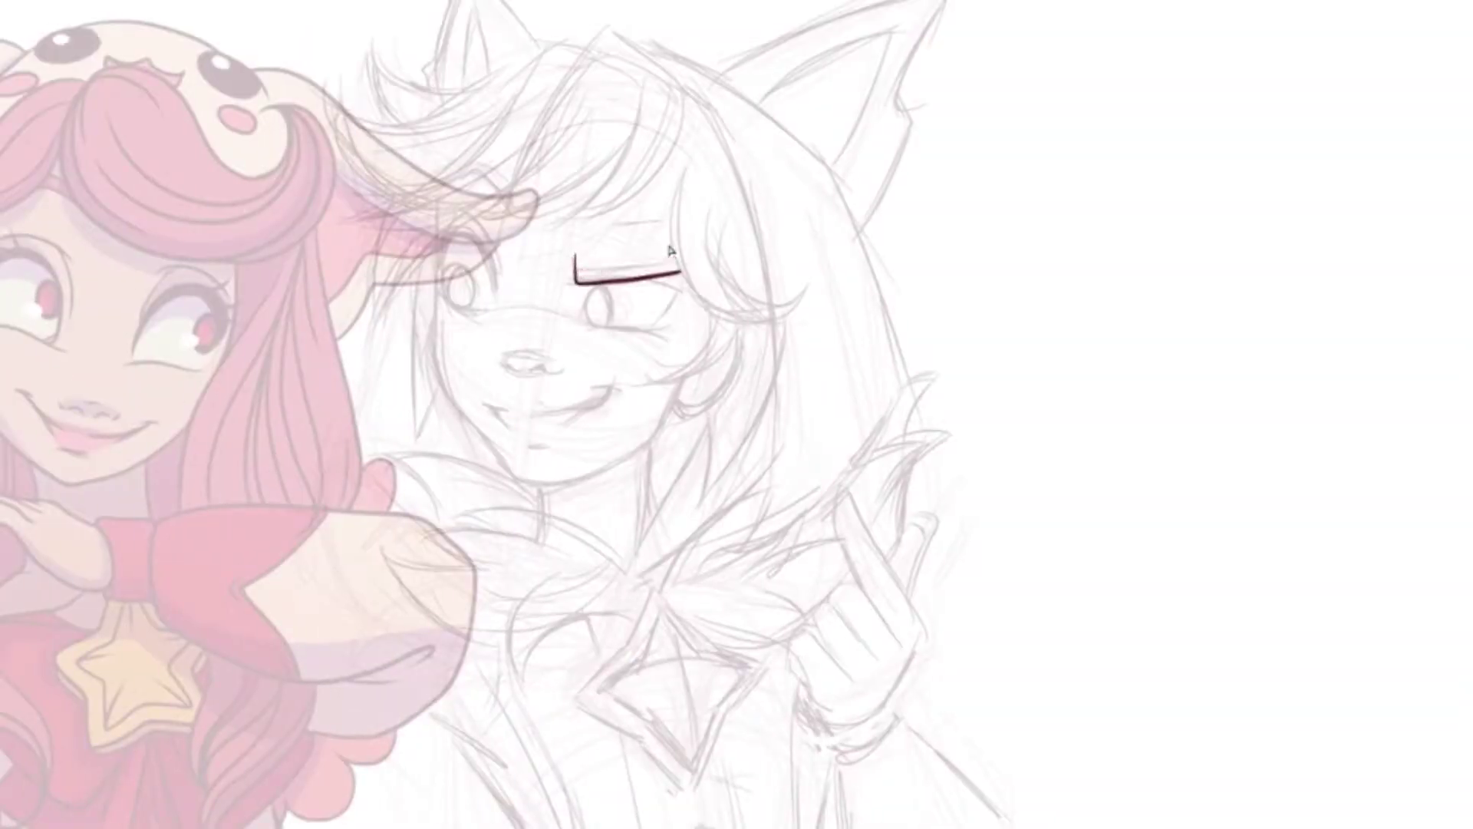
drag(683, 157, 775, 330)
key(ctrl+z)
drag(697, 115, 606, 229)
drag(662, 171, 602, 231)
drag(664, 65, 612, 227)
drag(642, 90, 550, 220)
drag(665, 115, 541, 223)
- Ink the long pointed hair locks beside the face, away from the girl, and add inner strand lines
mouse_move(703, 194)
mouse_down()
mouse_move(761, 264)
mouse_move(653, 388)
mouse_up()
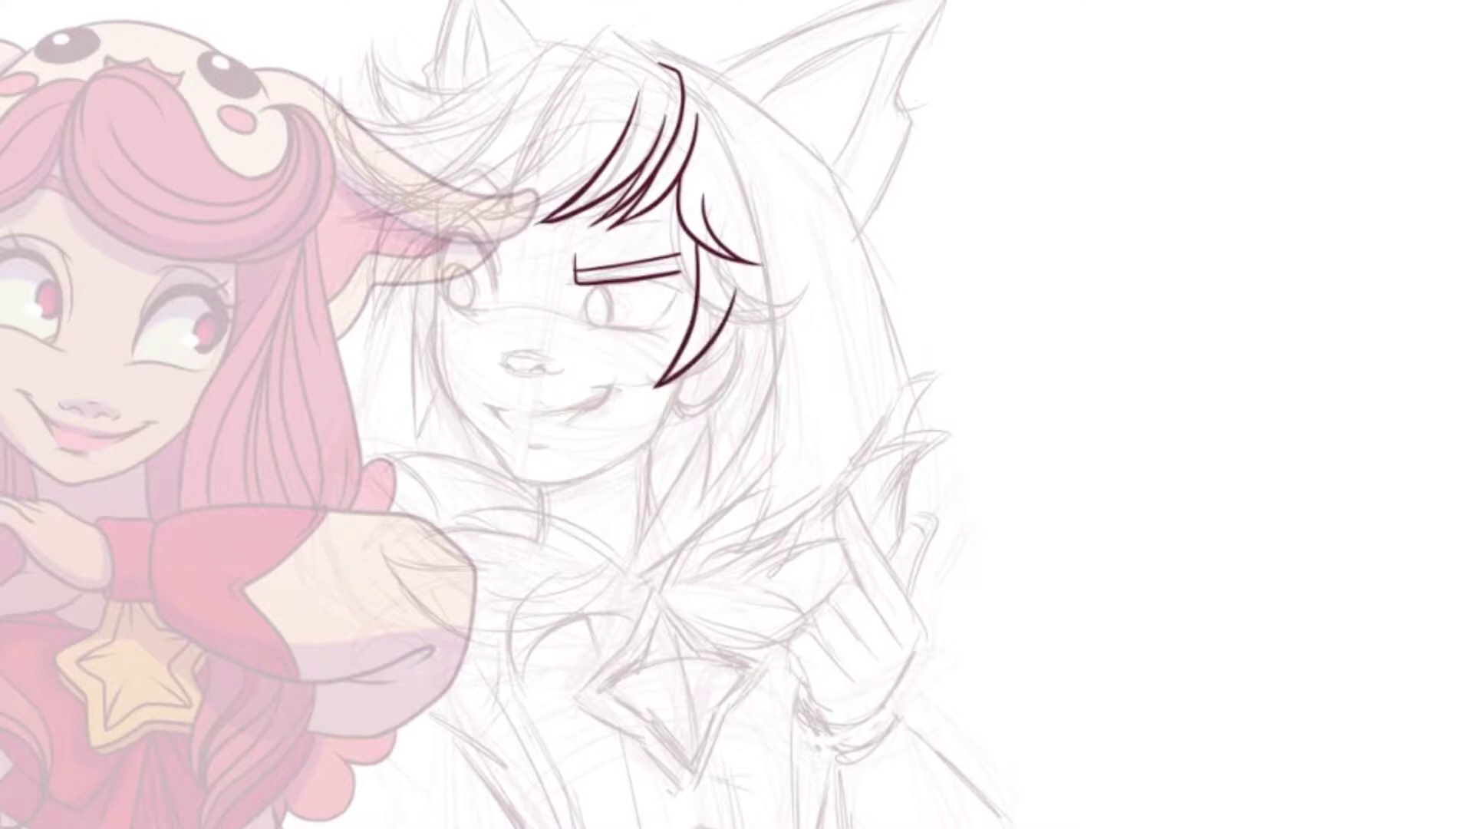
drag(740, 227, 683, 502)
drag(712, 347, 680, 518)
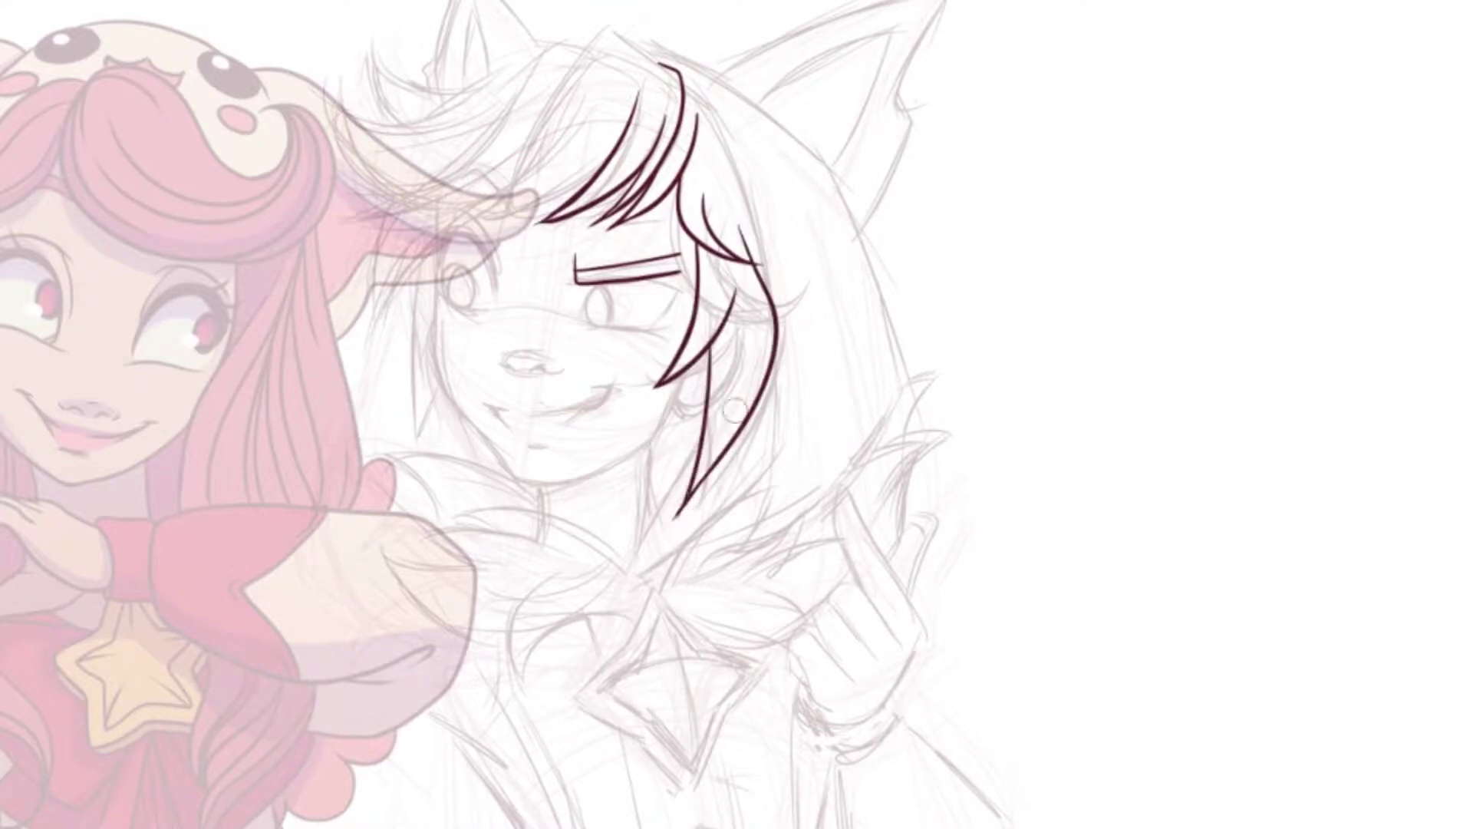
drag(726, 388, 685, 509)
mouse_move(711, 314)
mouse_down()
mouse_move(680, 367)
mouse_move(700, 468)
mouse_up()
drag(712, 250, 671, 375)
drag(686, 157, 735, 256)
drag(690, 95, 768, 285)
- Ink the raised hand with its extended index finger, curled fingers and palm edge
mouse_move(769, 380)
mouse_down()
mouse_move(702, 522)
mouse_move(653, 583)
mouse_move(776, 474)
mouse_move(746, 553)
mouse_move(807, 628)
mouse_up()
drag(807, 628, 655, 488)
drag(767, 502, 688, 397)
mouse_move(661, 472)
mouse_down()
mouse_move(743, 523)
mouse_move(632, 497)
mouse_up()
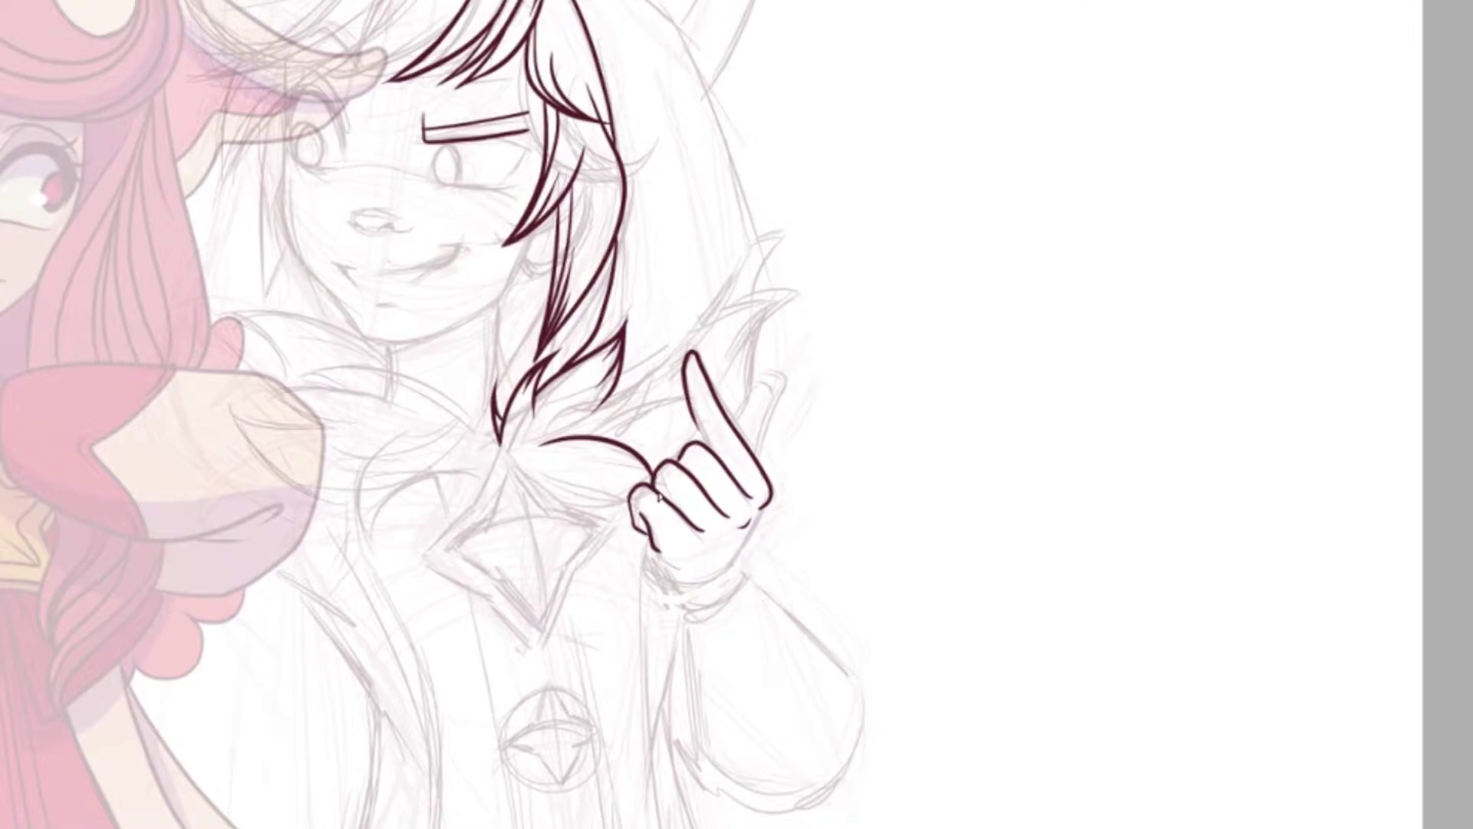
drag(756, 528, 702, 581)
drag(650, 536, 665, 583)
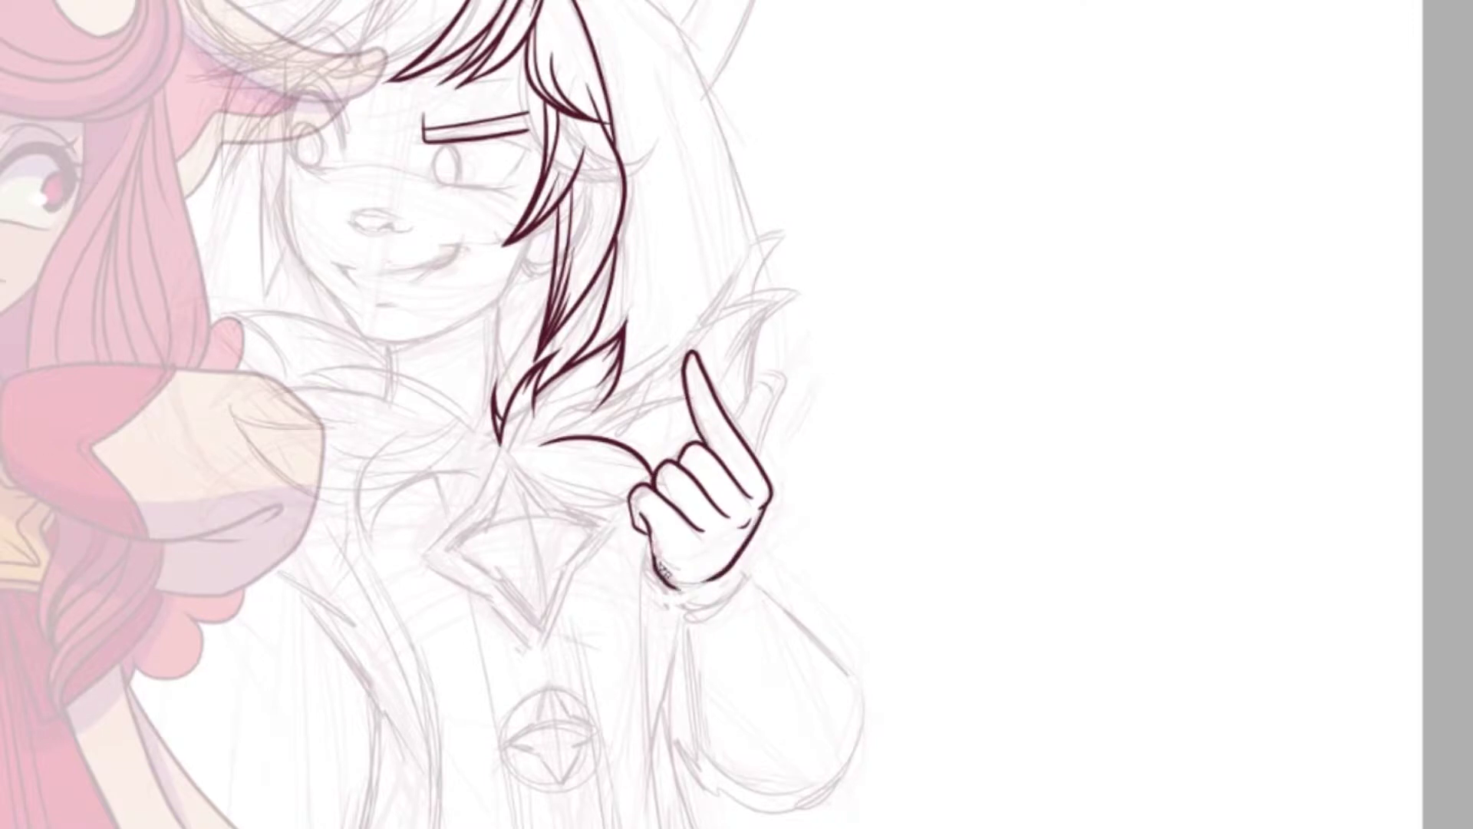
- Ink the wrist cuff and the puffed forearm sleeve below the raised hand
mouse_move(735, 568)
mouse_down()
mouse_move(673, 602)
mouse_move(685, 648)
mouse_up()
mouse_move(738, 567)
mouse_down()
mouse_move(759, 614)
mouse_move(681, 648)
mouse_up()
drag(685, 650, 712, 787)
mouse_move(764, 615)
mouse_down()
mouse_move(795, 814)
mouse_move(672, 749)
mouse_up()
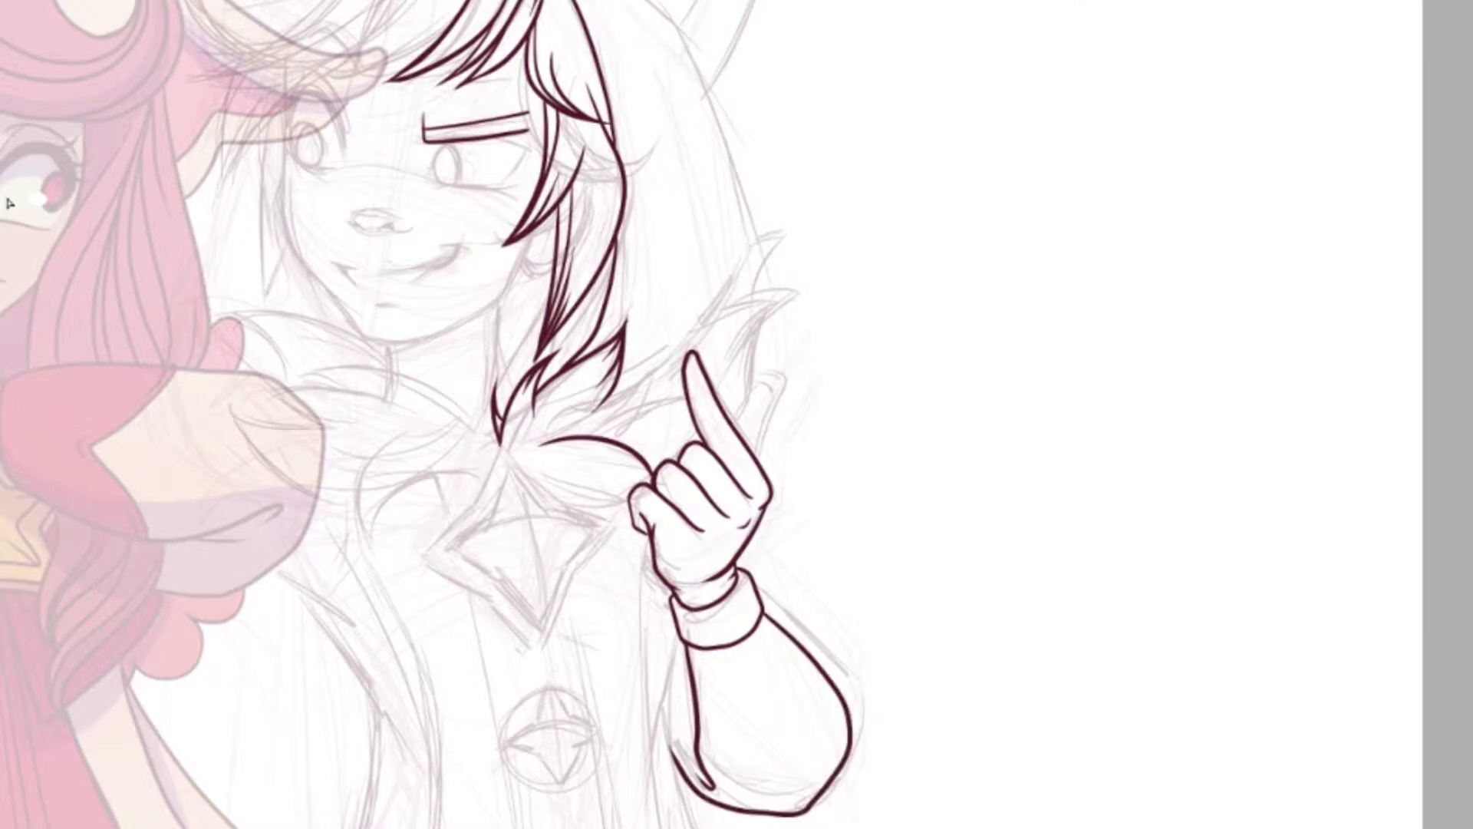
scroll(634, 693, down, 8)
mouse_move(597, 7)
mouse_down()
mouse_move(875, 825)
mouse_move(573, 146)
mouse_move(780, 681)
mouse_move(871, 824)
mouse_up()
key(ctrl+z)
key(ctrl+z)
- Ink the long outer contour of the suit from below the sleeve down the trouser leg away from the girl
scroll(691, 415, down, 5)
scroll(691, 415, up, 1)
drag(623, 4, 852, 794)
scroll(415, 309, up, 7)
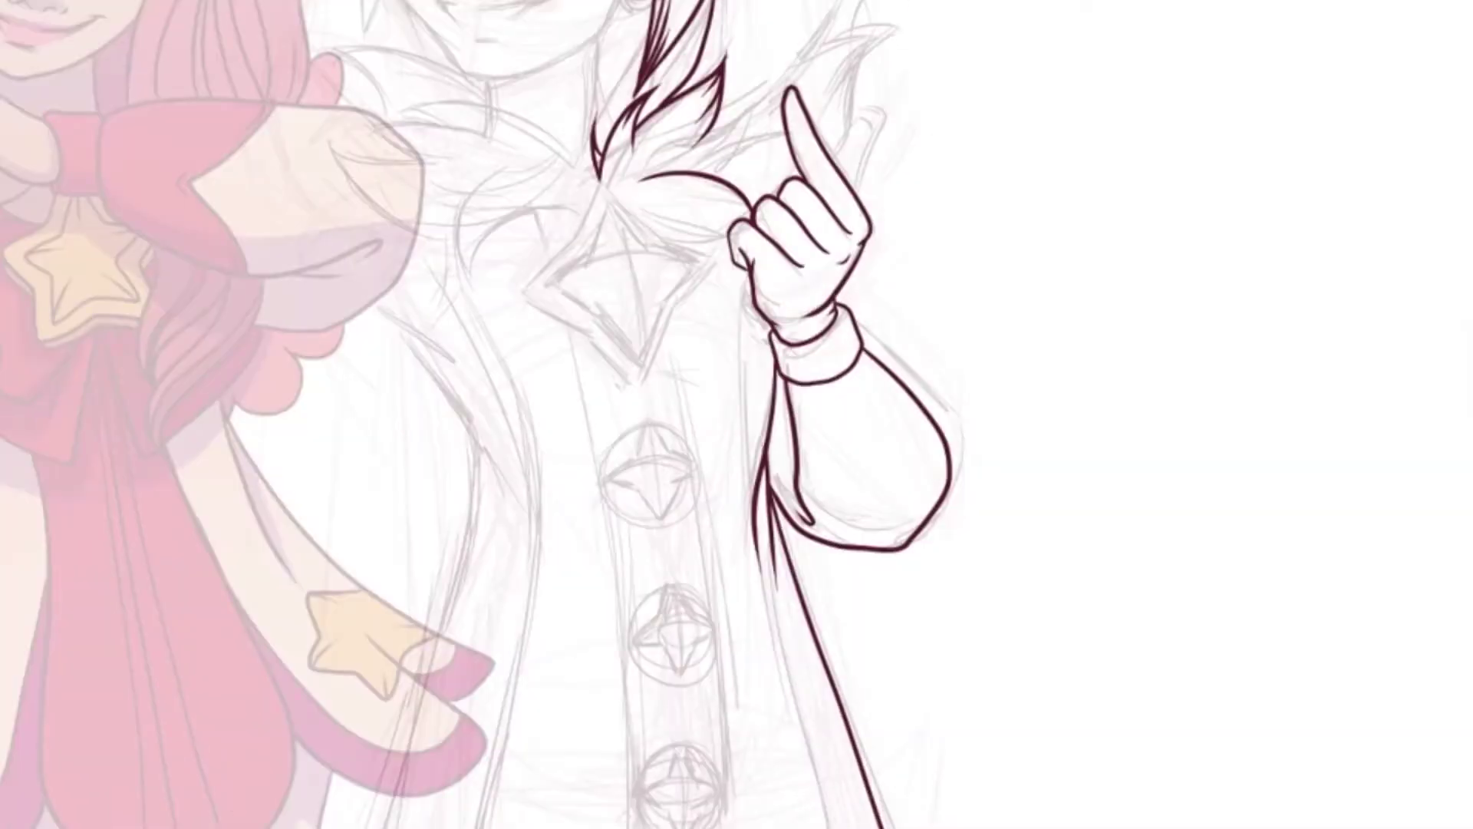
- Ink the suit's outer contour beside the girl, continuing around that trouser leg's rounded hem and up its inner edge to the crotch
mouse_move(376, 305)
mouse_down()
mouse_move(498, 530)
mouse_move(502, 514)
mouse_up()
drag(477, 439, 441, 637)
scroll(441, 637, down, 1)
scroll(691, 414, down, 6)
drag(454, 115, 388, 375)
scroll(690, 414, down, 2)
mouse_move(361, 499)
mouse_down()
mouse_move(362, 514)
mouse_move(871, 242)
mouse_up()
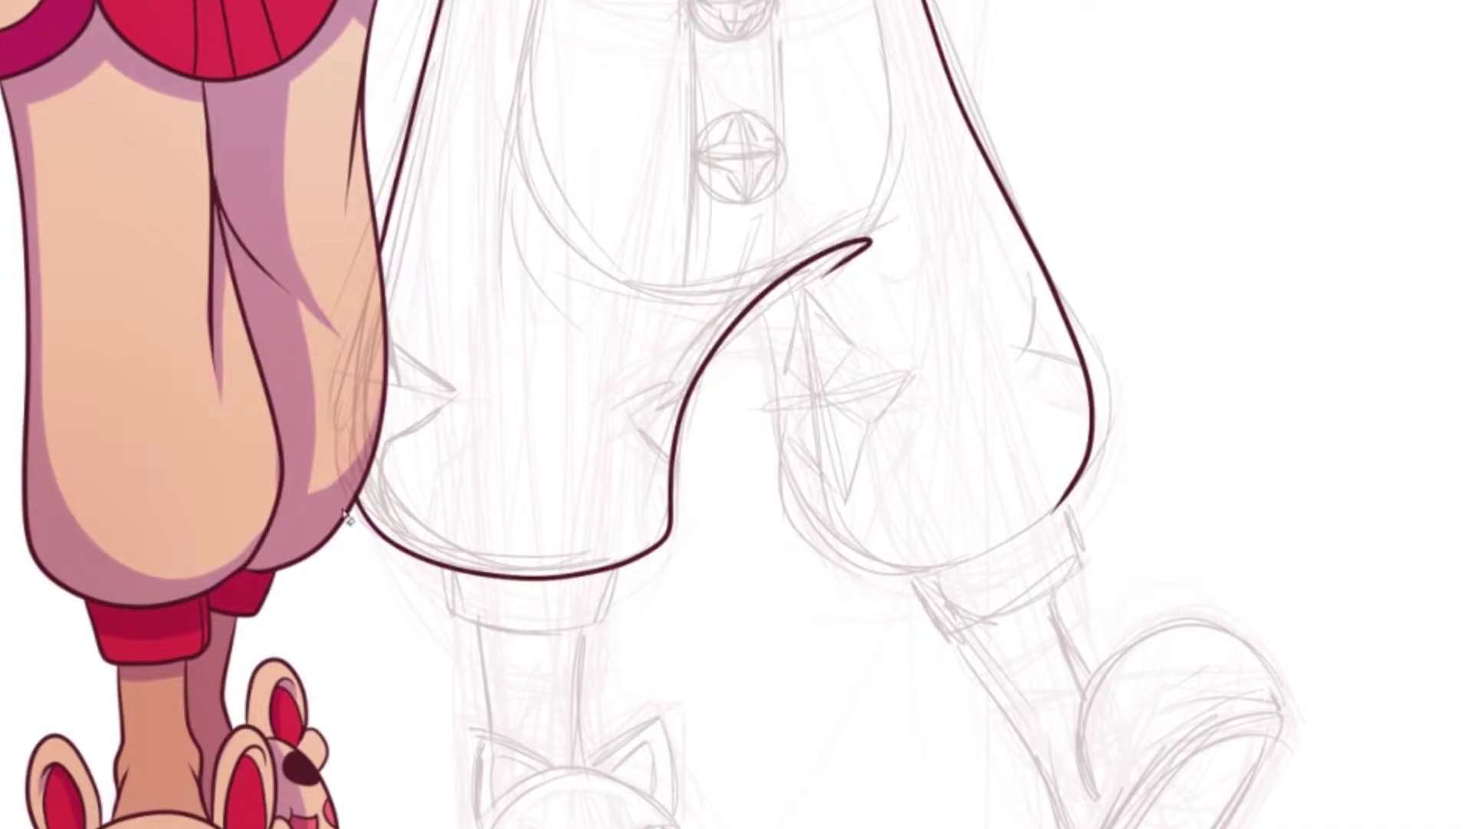
- Ink the double-outlined star points on both edges of the trouser leg nearest the girl, plus the other leg's inner edge and rounded hem
scroll(347, 518, down, 5)
scroll(346, 518, up, 5)
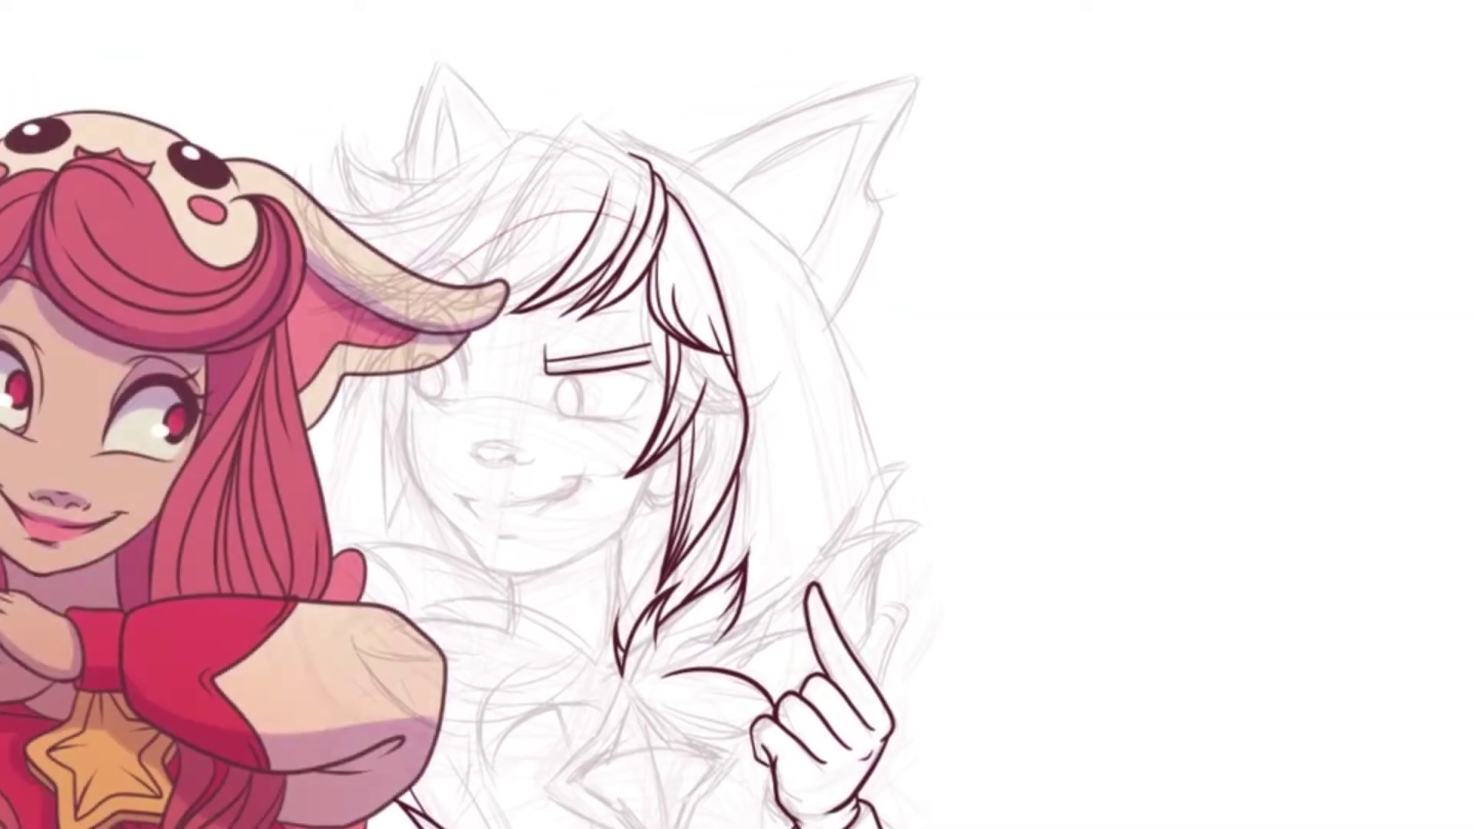
scroll(691, 414, down, 10)
scroll(253, 450, down, 2)
scroll(253, 451, up, 6)
scroll(691, 415, down, 6)
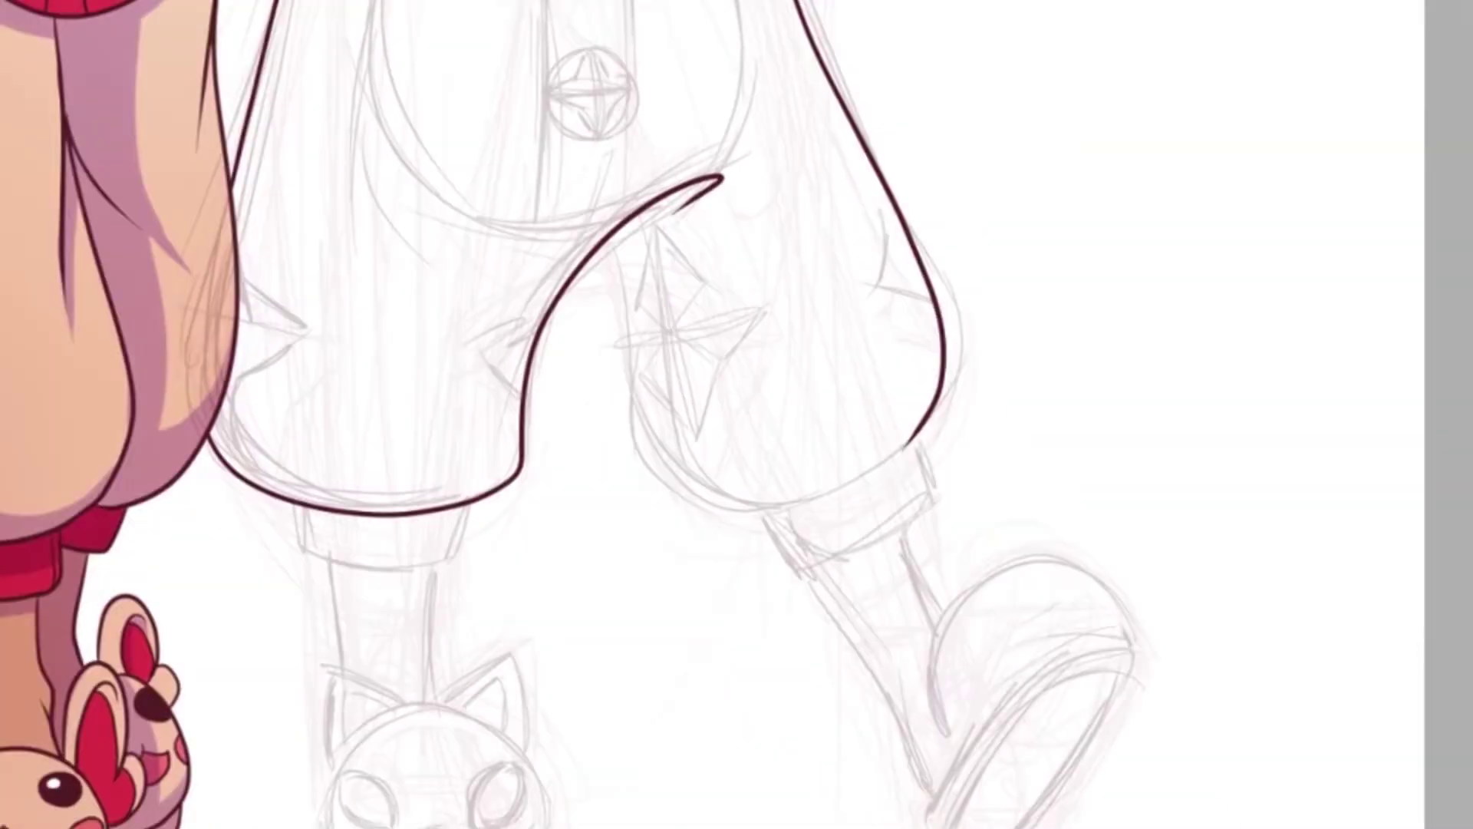
drag(305, 345, 224, 454)
drag(251, 303, 247, 384)
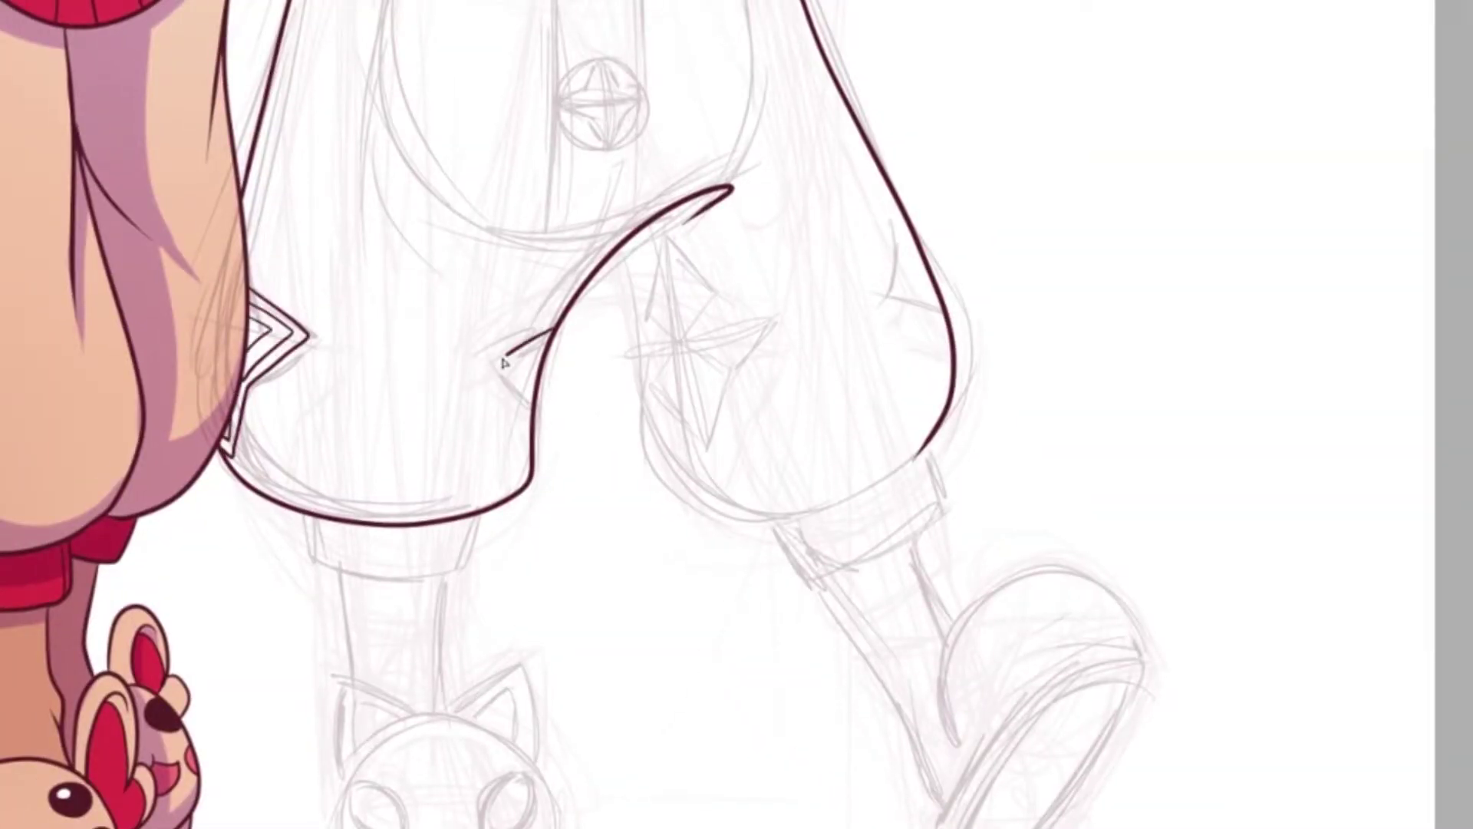
drag(603, 265, 942, 422)
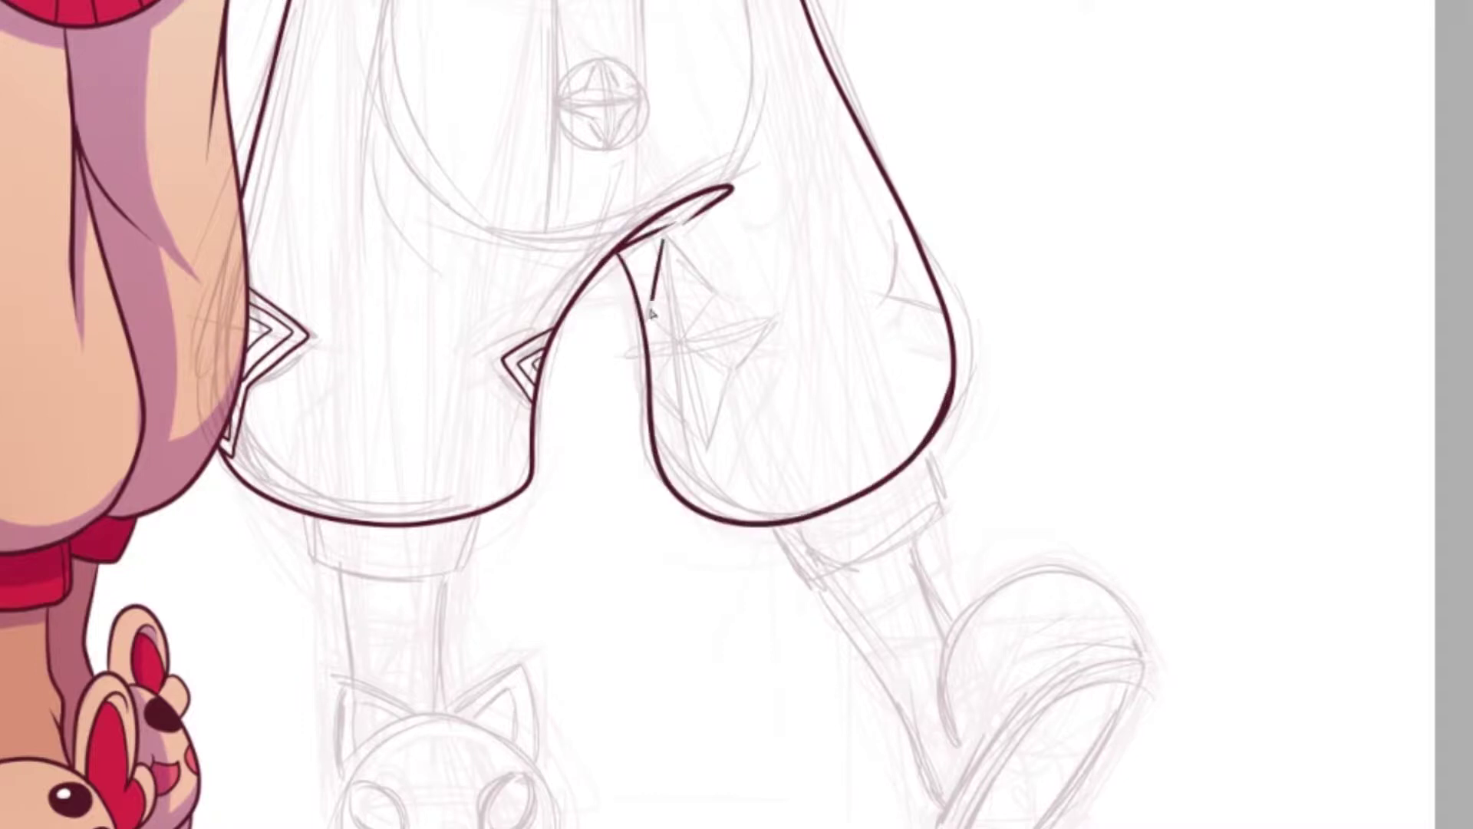